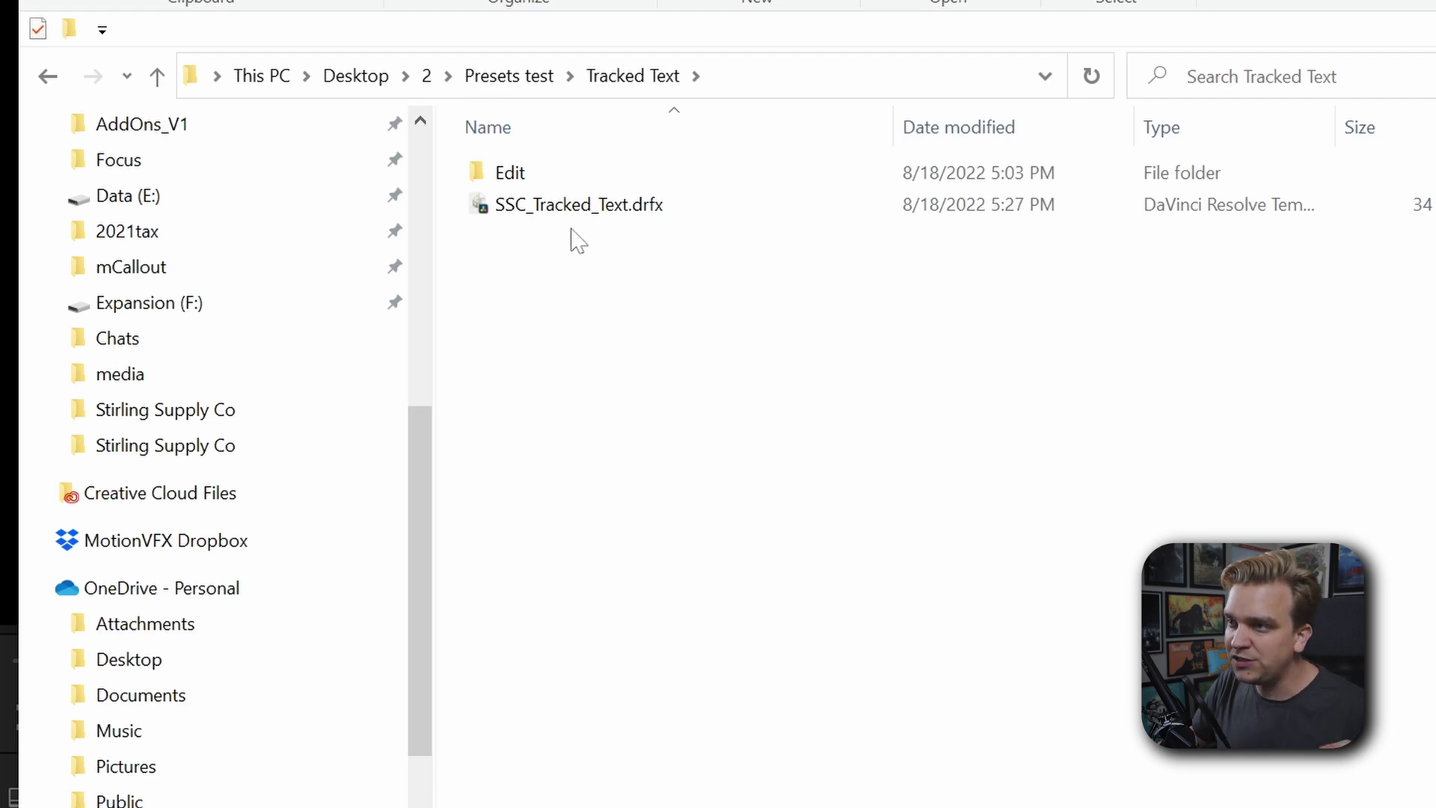
Open SSC_Tracked_Text.drfx from File Explorer to bring up Resolve's template install prompt.
double_click(619, 204)
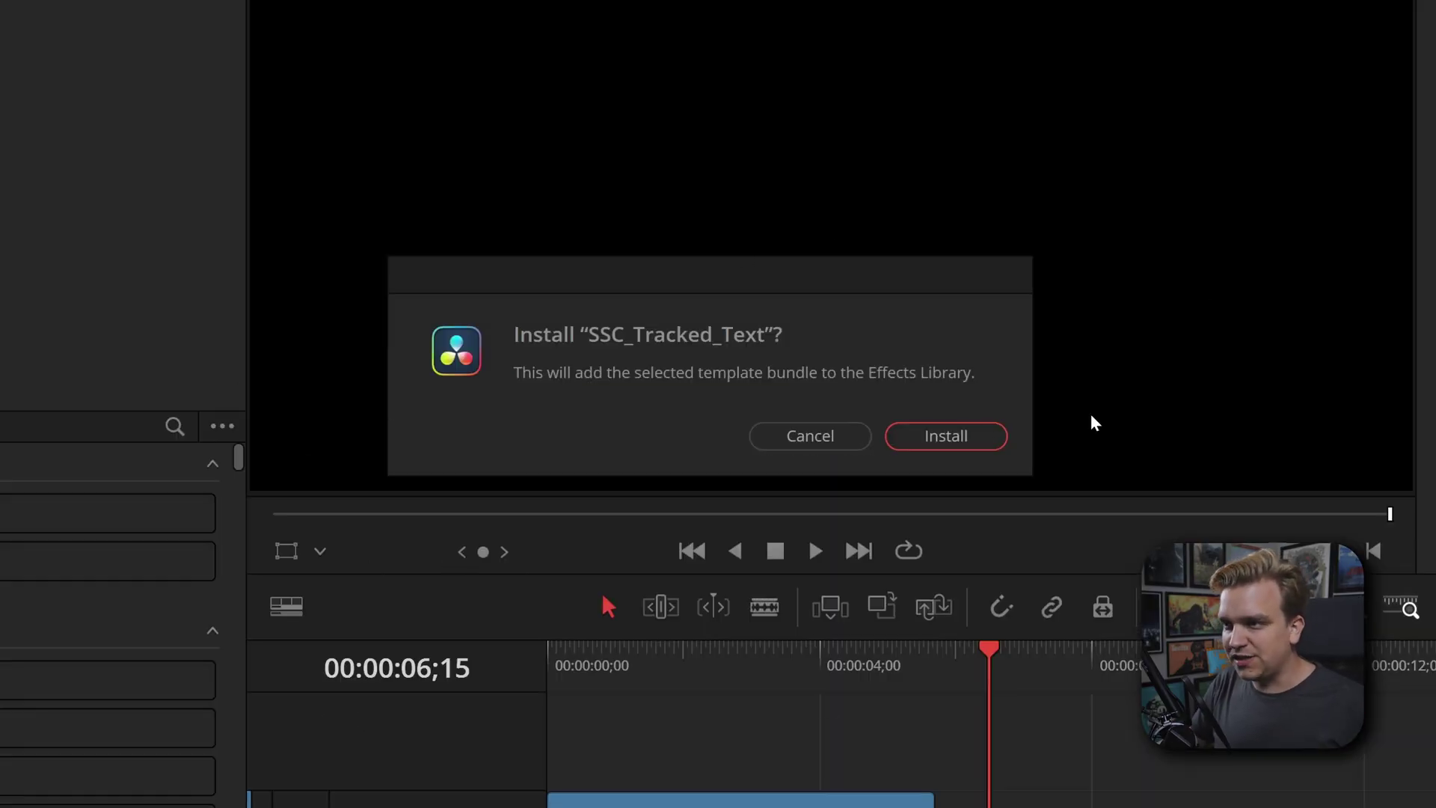
Install the bundle, then drag SSC_Tracked_Text from Stirling Supply Co onto Compound Clip 1 on V1.
click(955, 439)
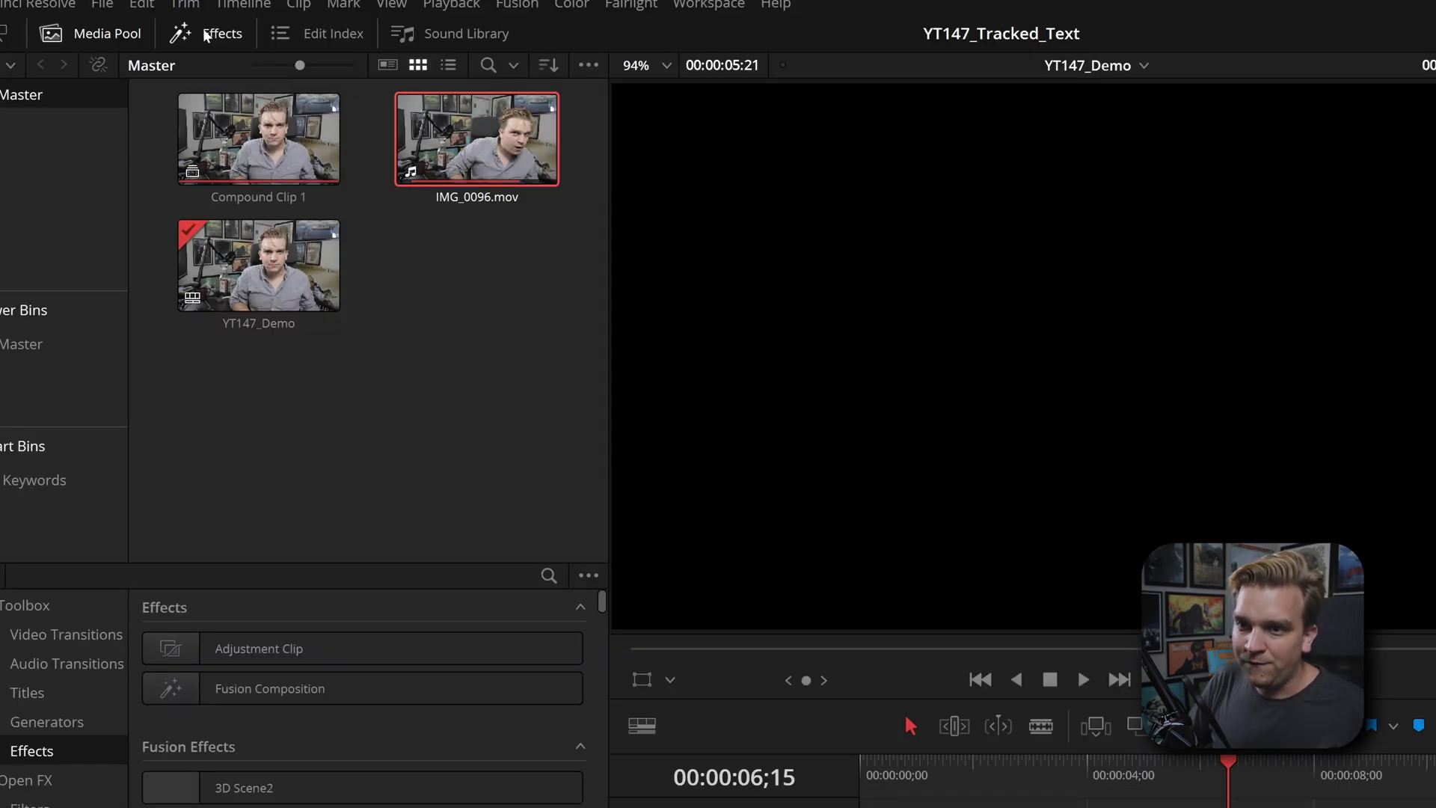
click(0, 752)
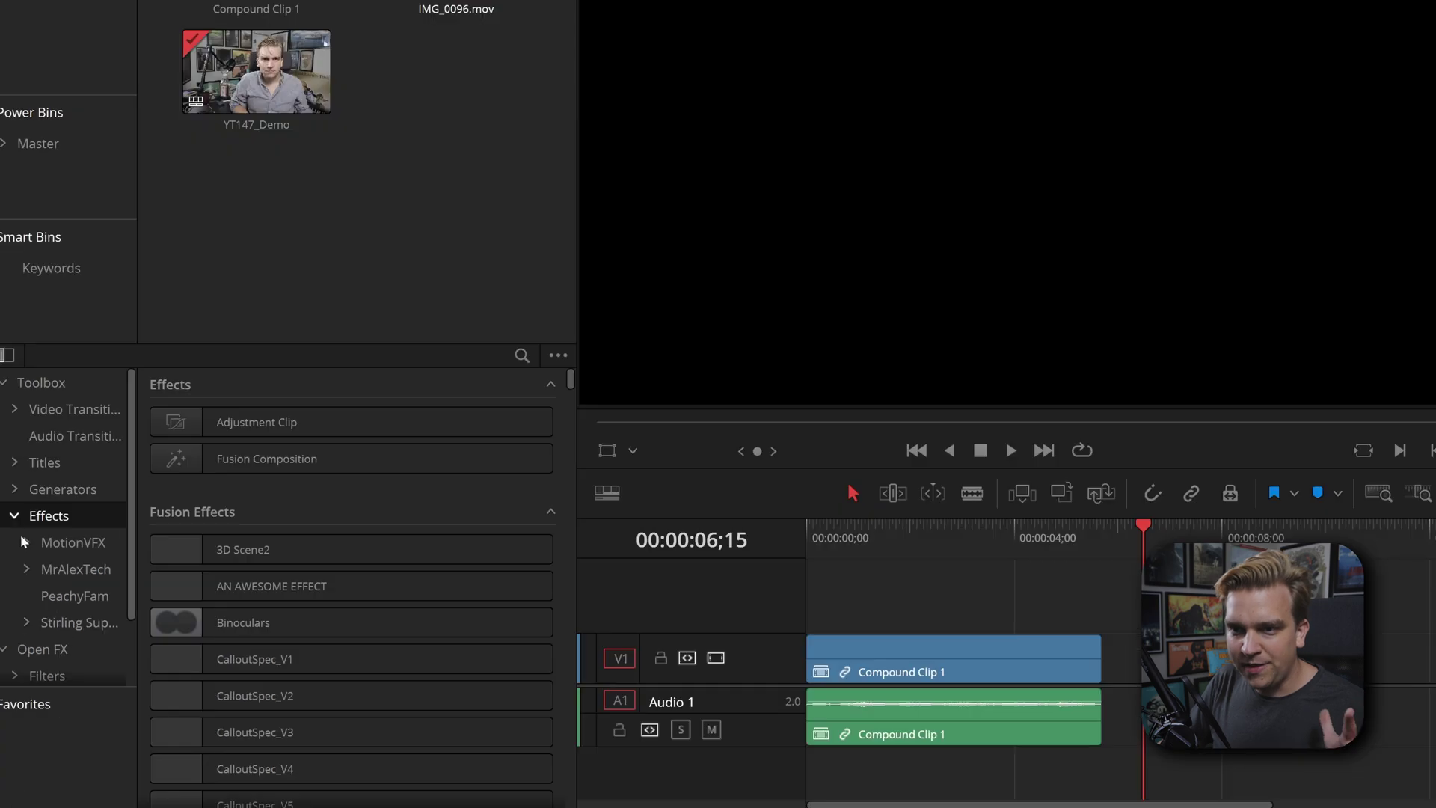
click(59, 628)
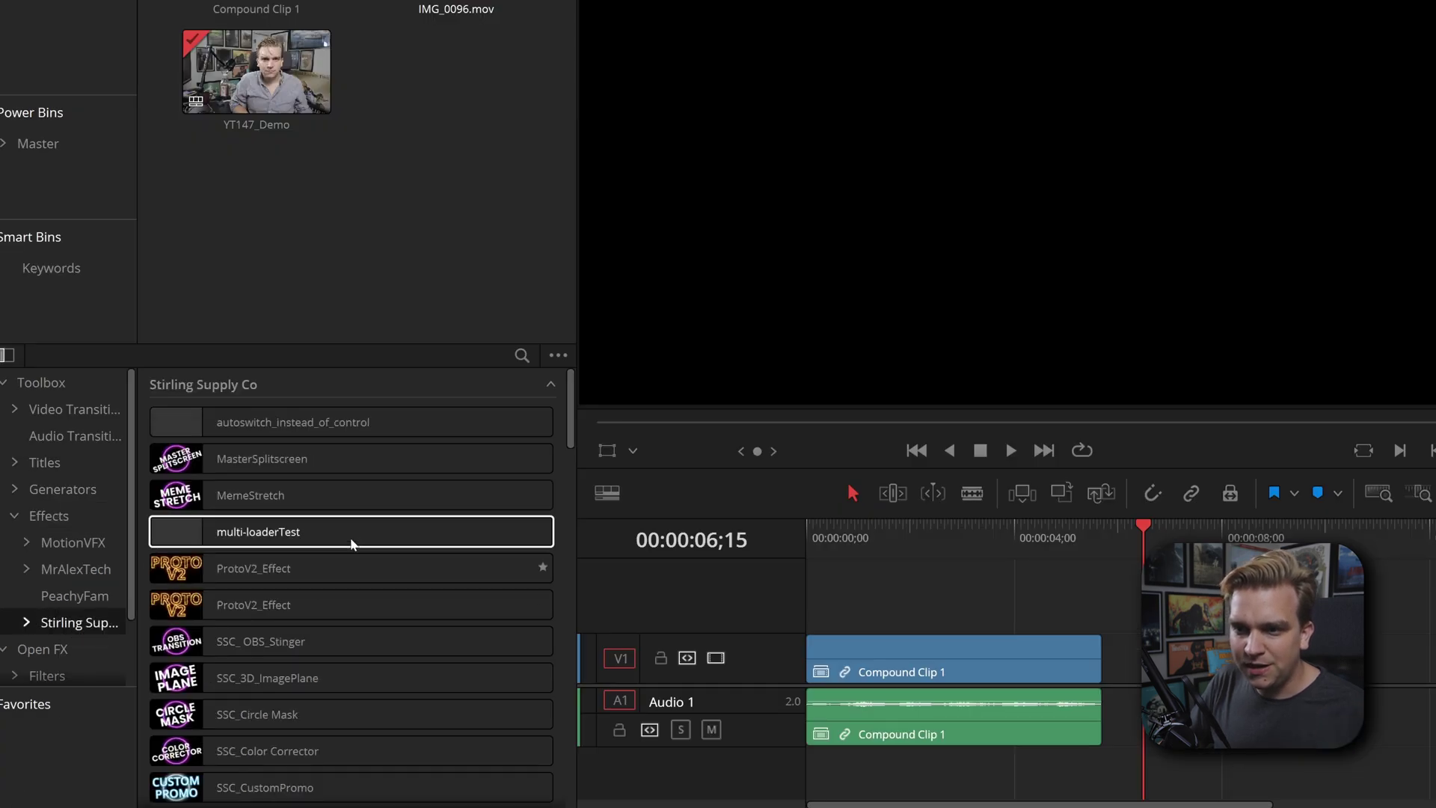
scroll(356, 538, down, 2)
scroll(356, 538, down, 10)
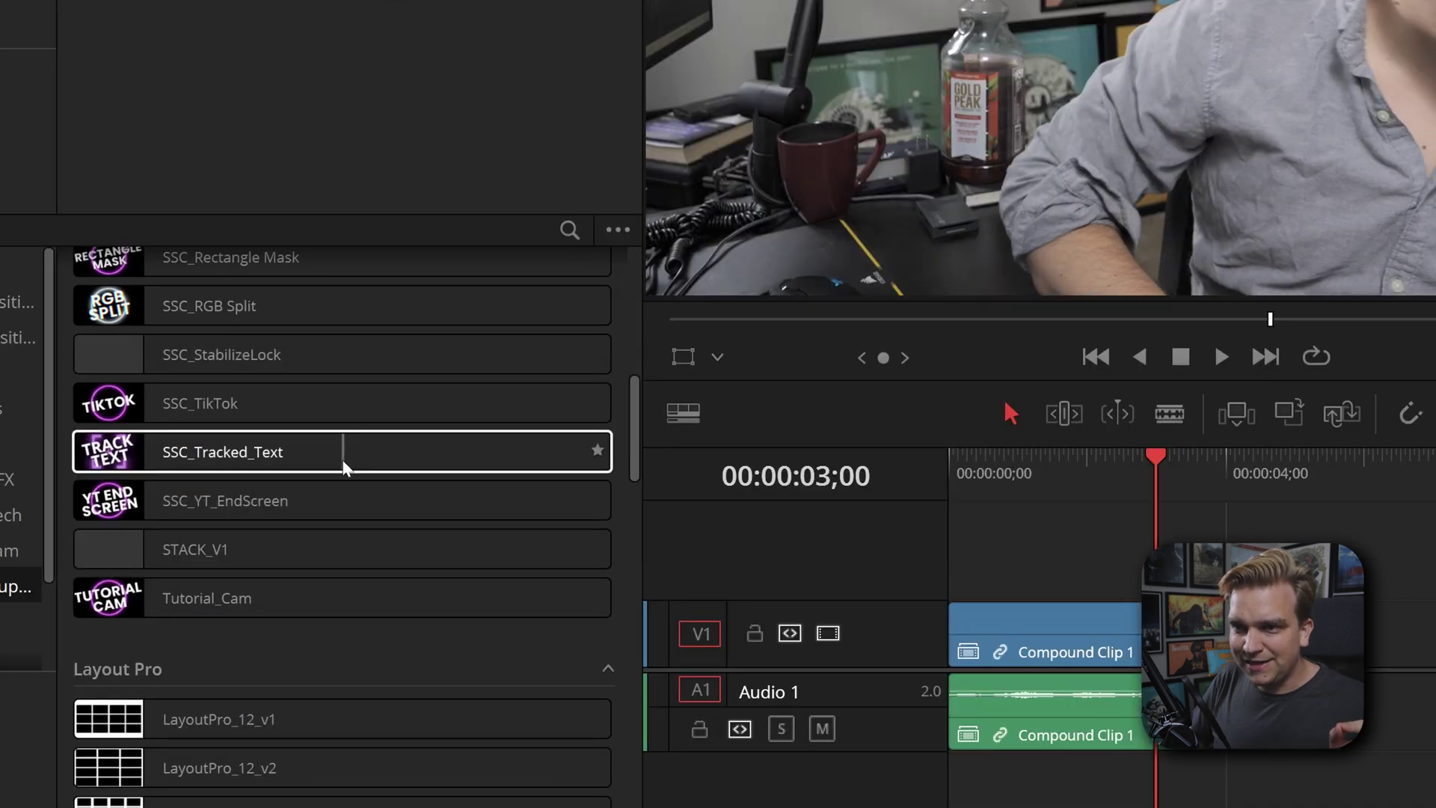
drag(345, 467, 1136, 553)
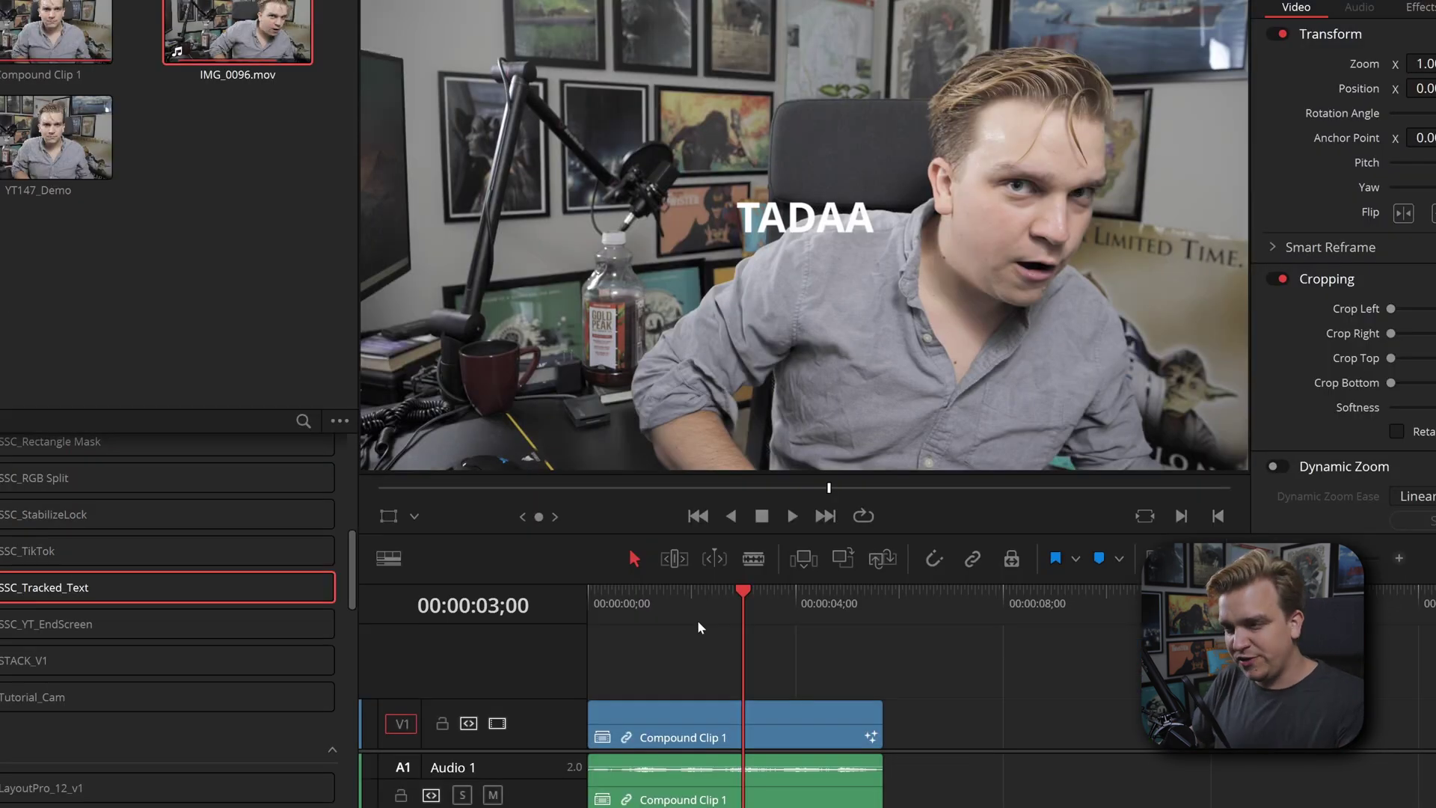
At frame 00;00, turn on the Fusion Overlay and place Tracker 1 on the speaker's eye.
drag(614, 592, 589, 592)
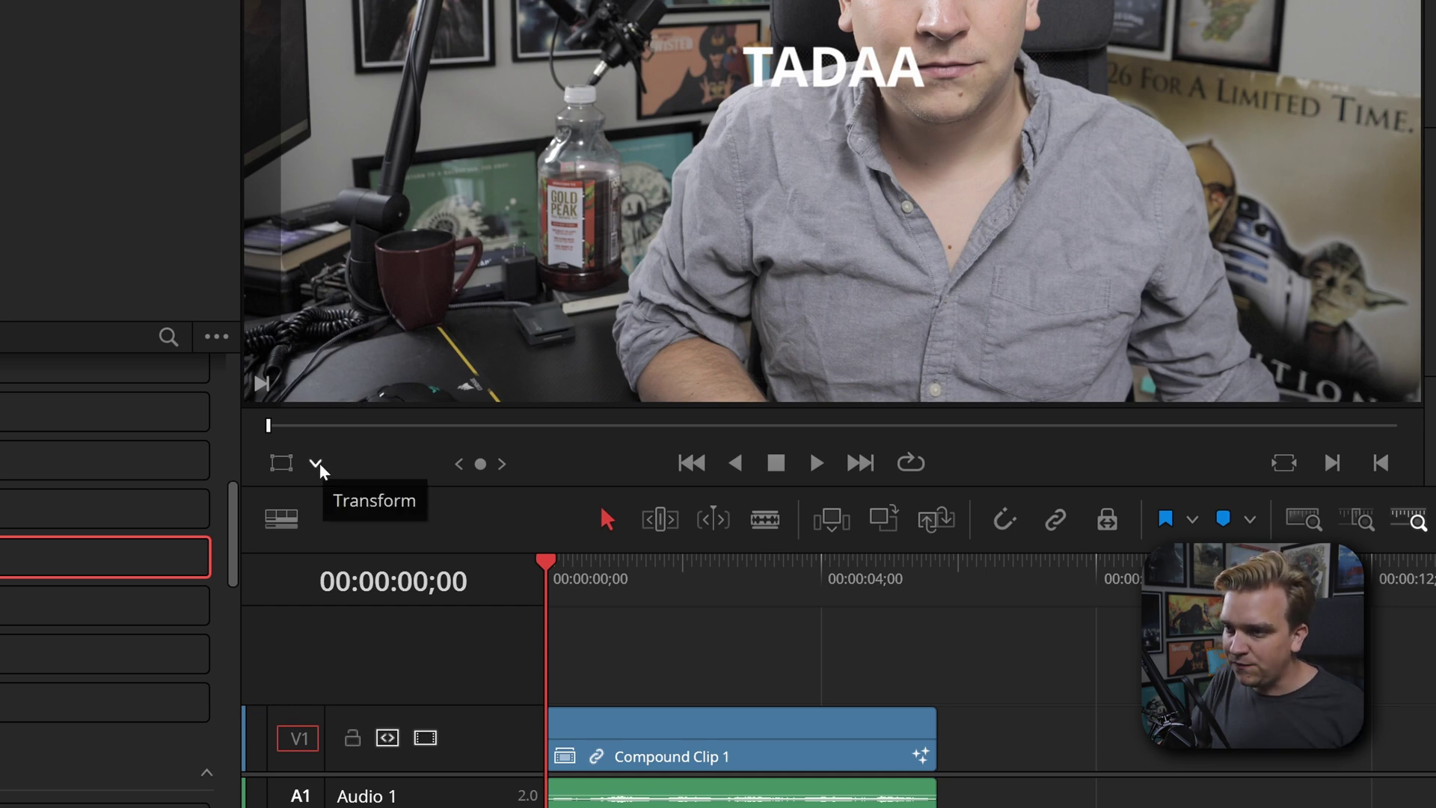
click(317, 465)
click(365, 640)
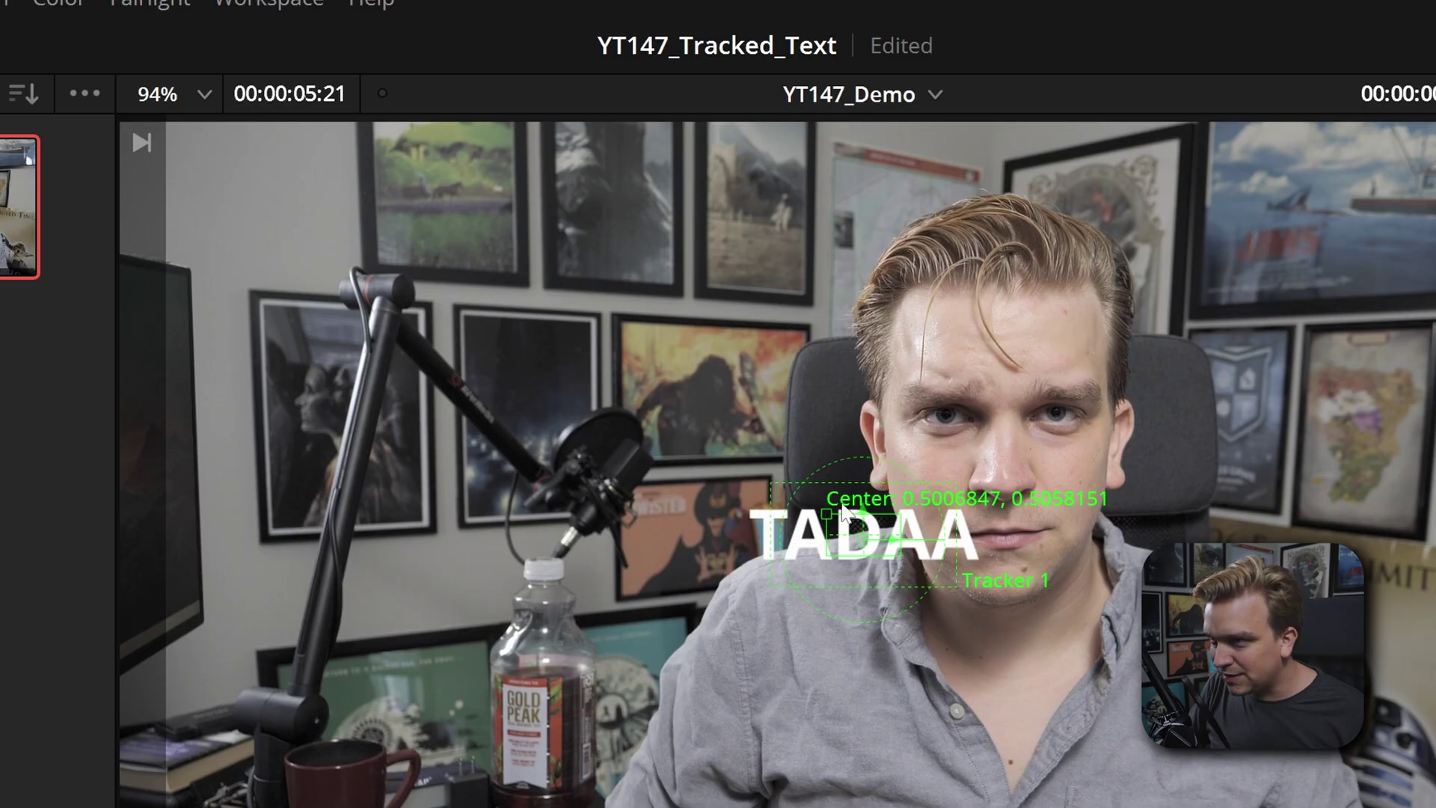
scroll(844, 515, up, 4)
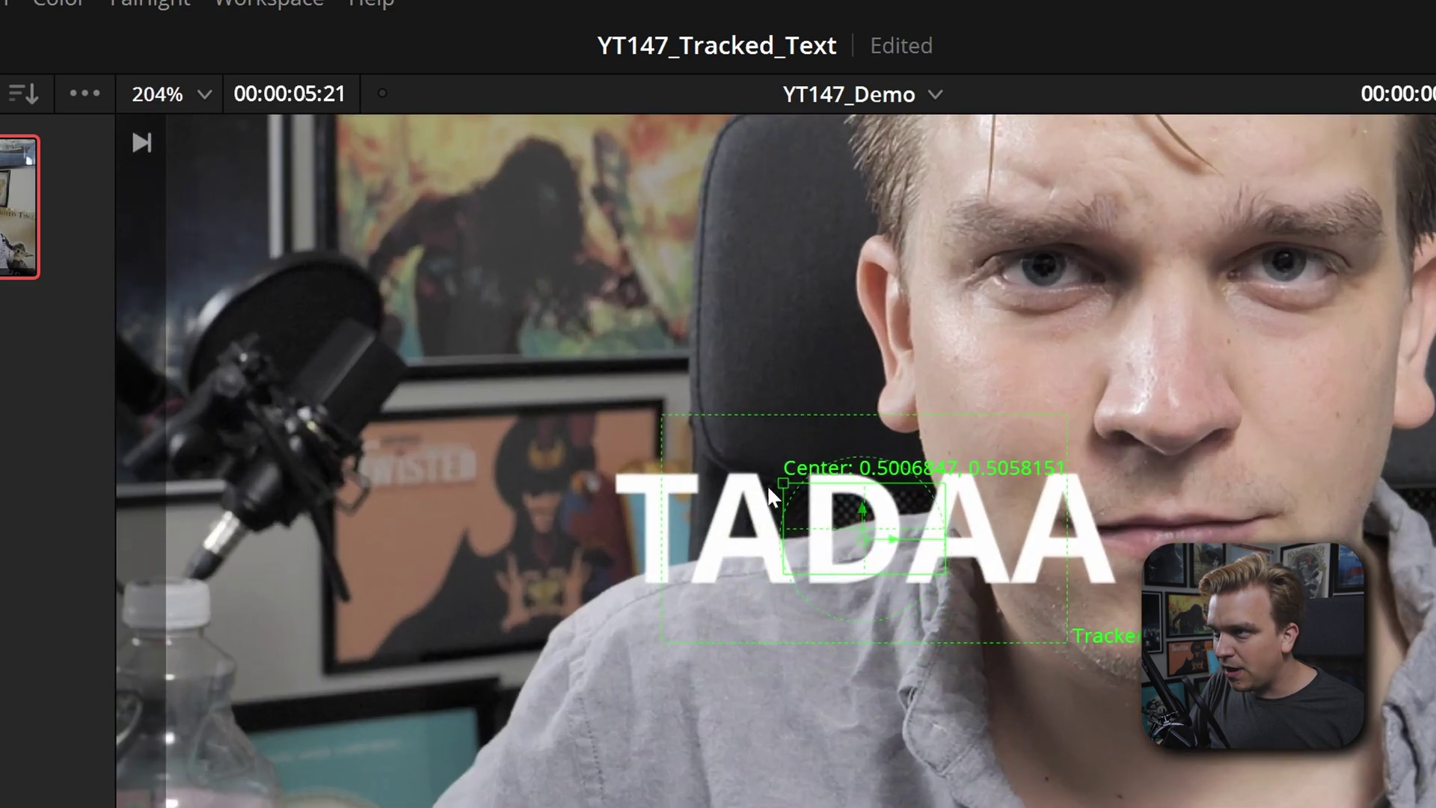
scroll(852, 509, down, 1)
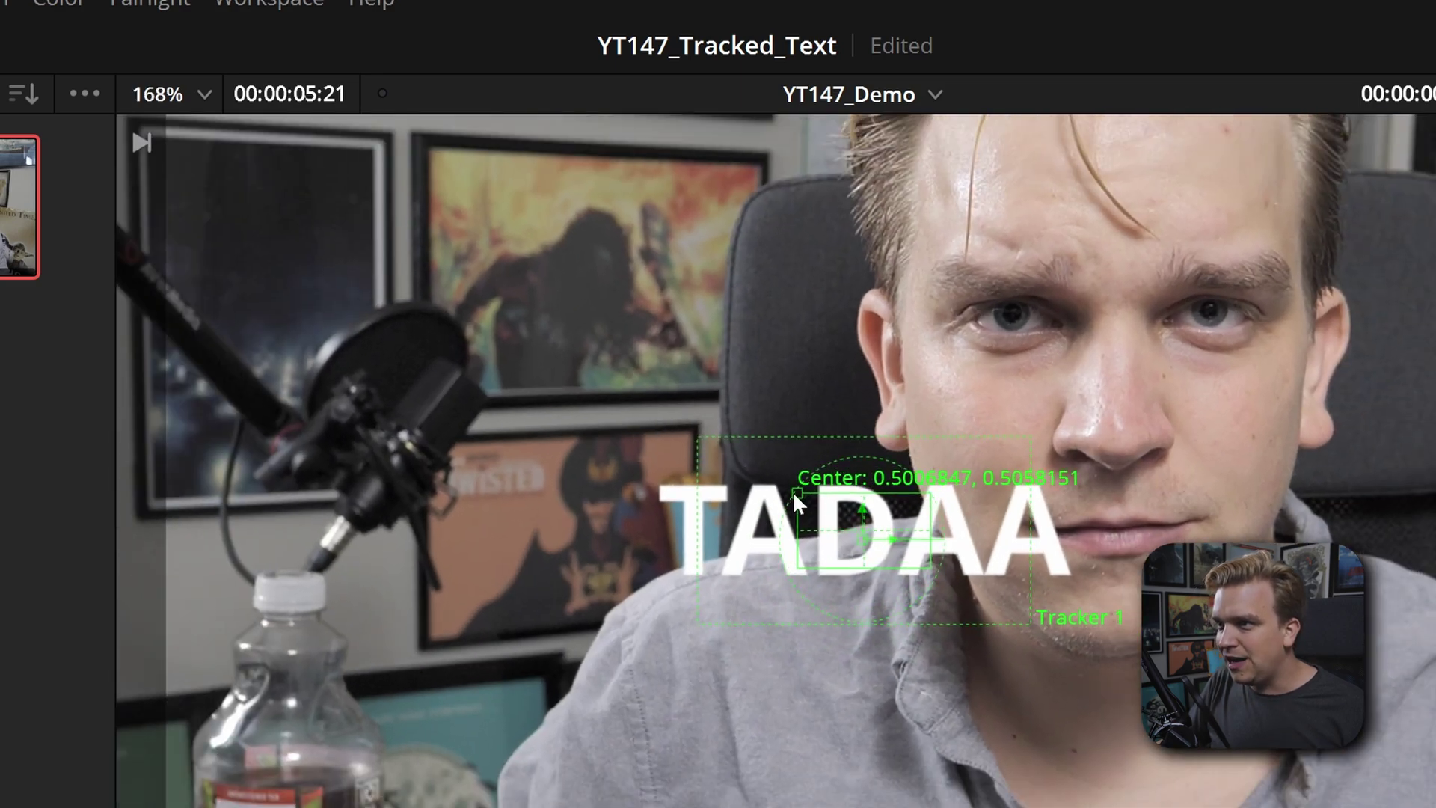
drag(796, 495, 993, 296)
scroll(921, 441, down, 5)
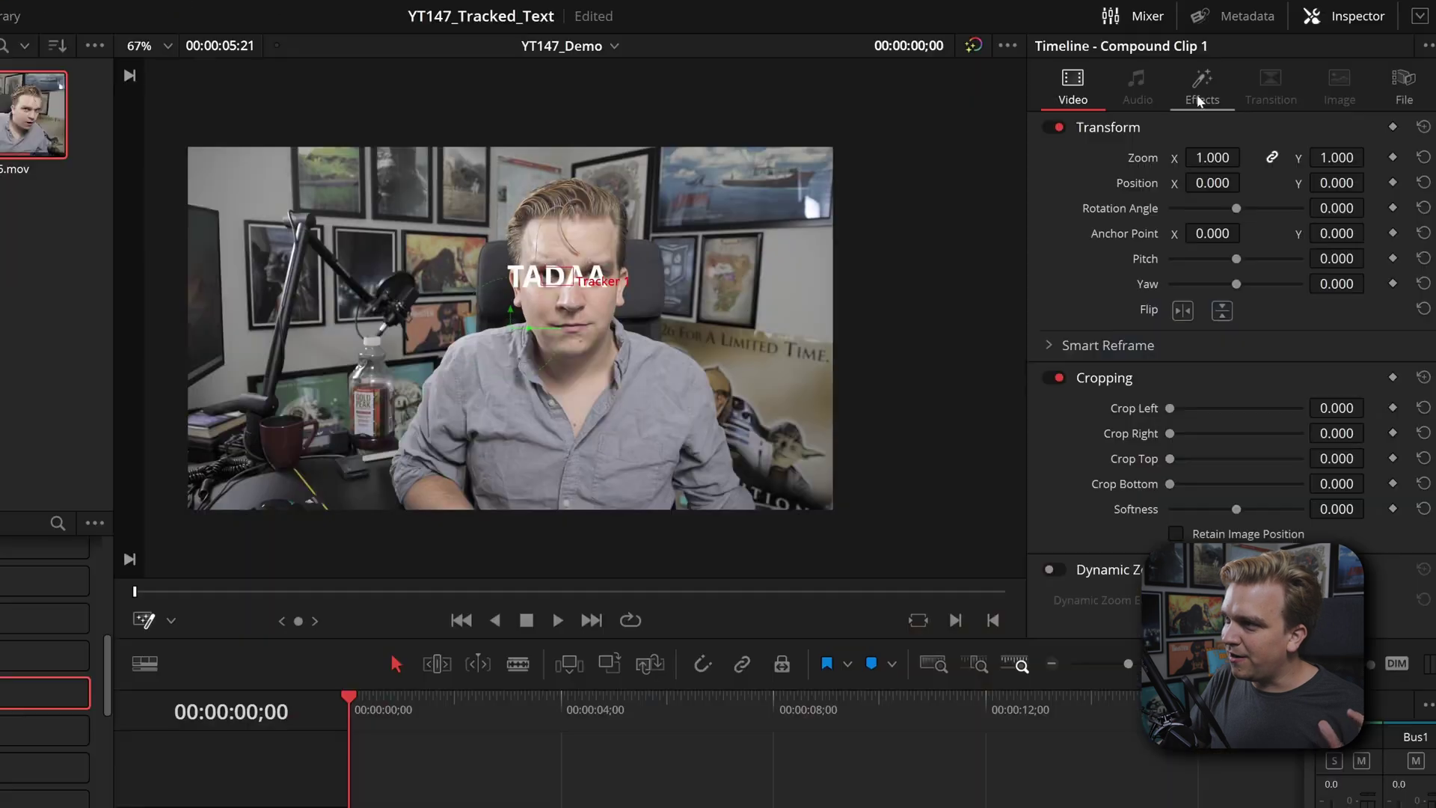
Track the face forward over frames 0–170, then hide the on-screen tracker controls.
click(1204, 99)
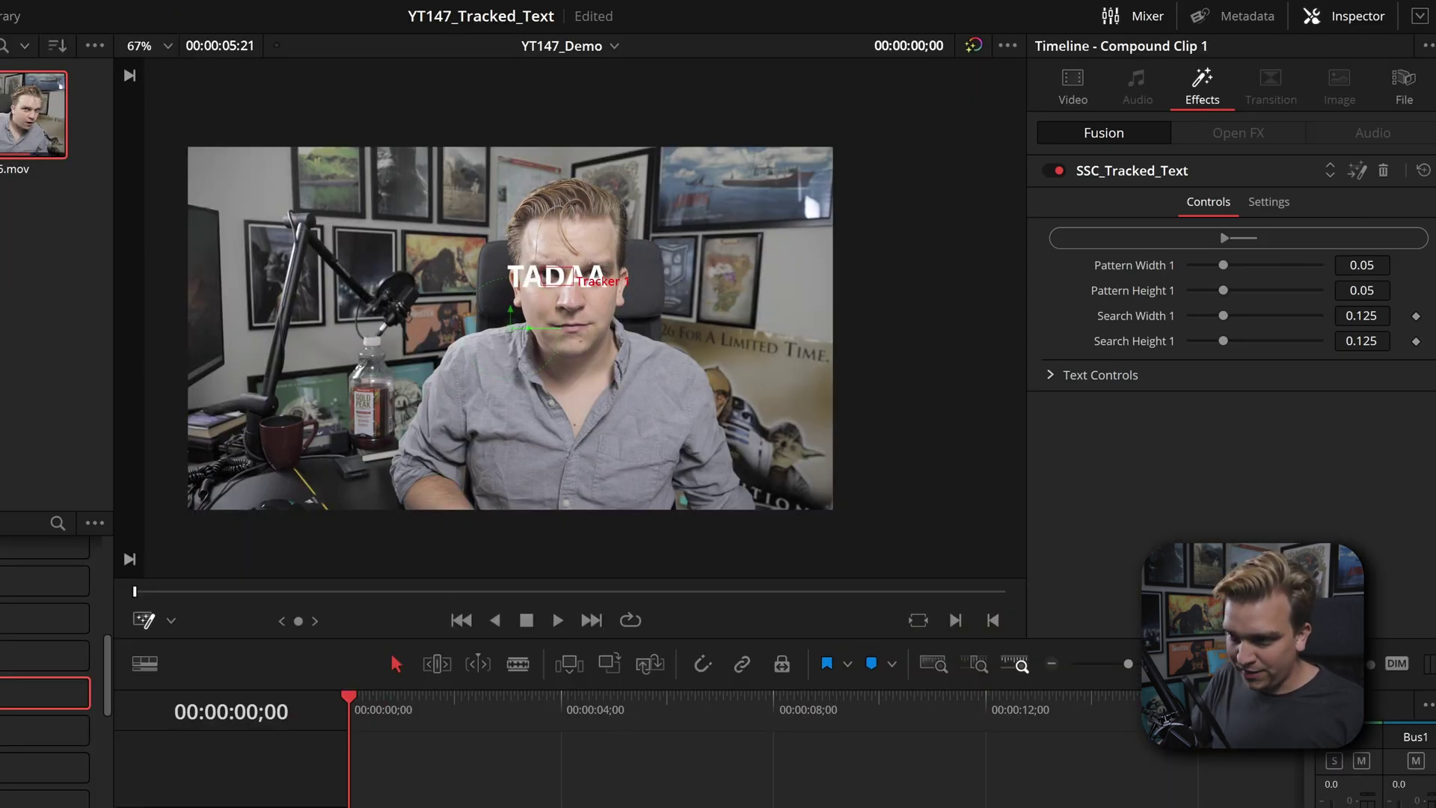
click(1104, 235)
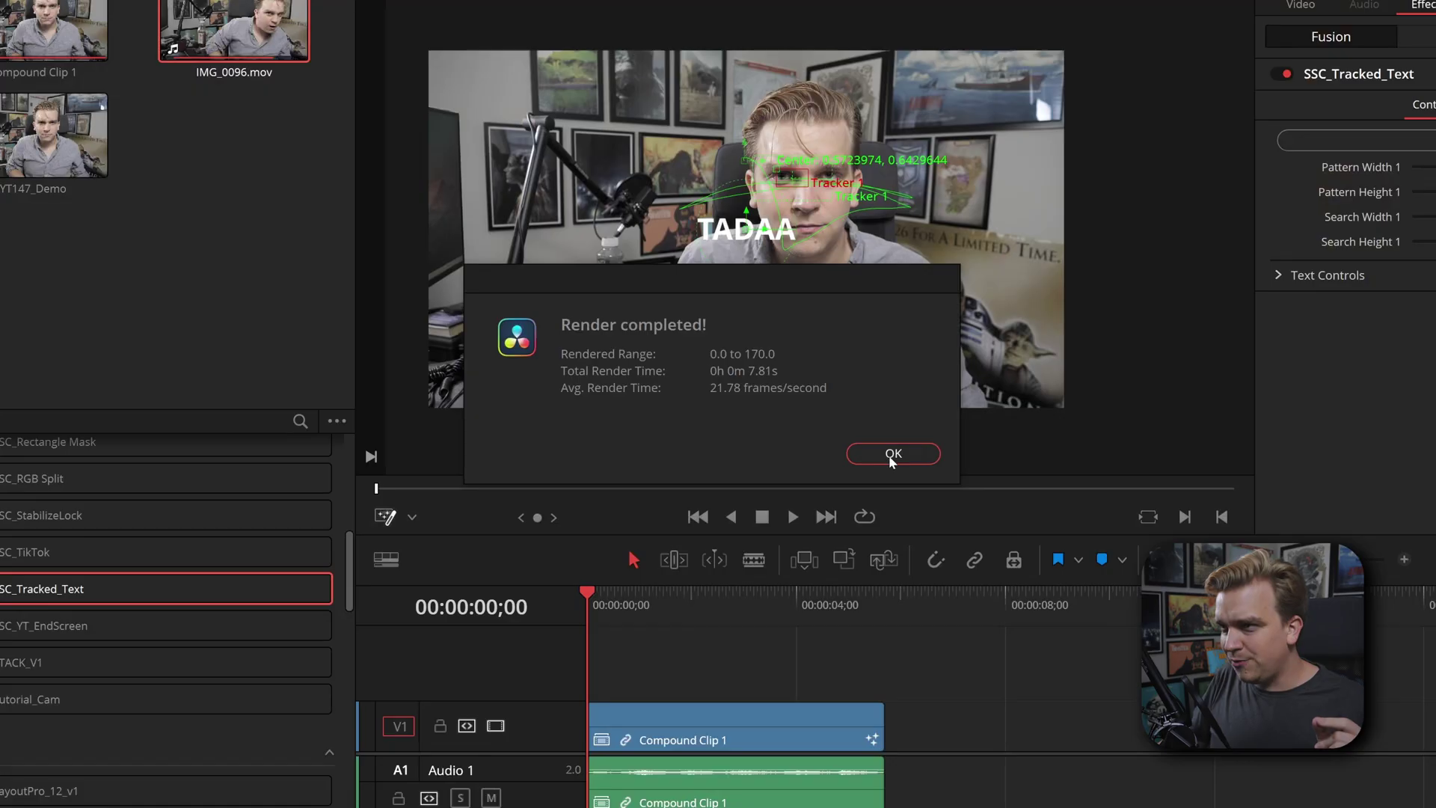
key(Return)
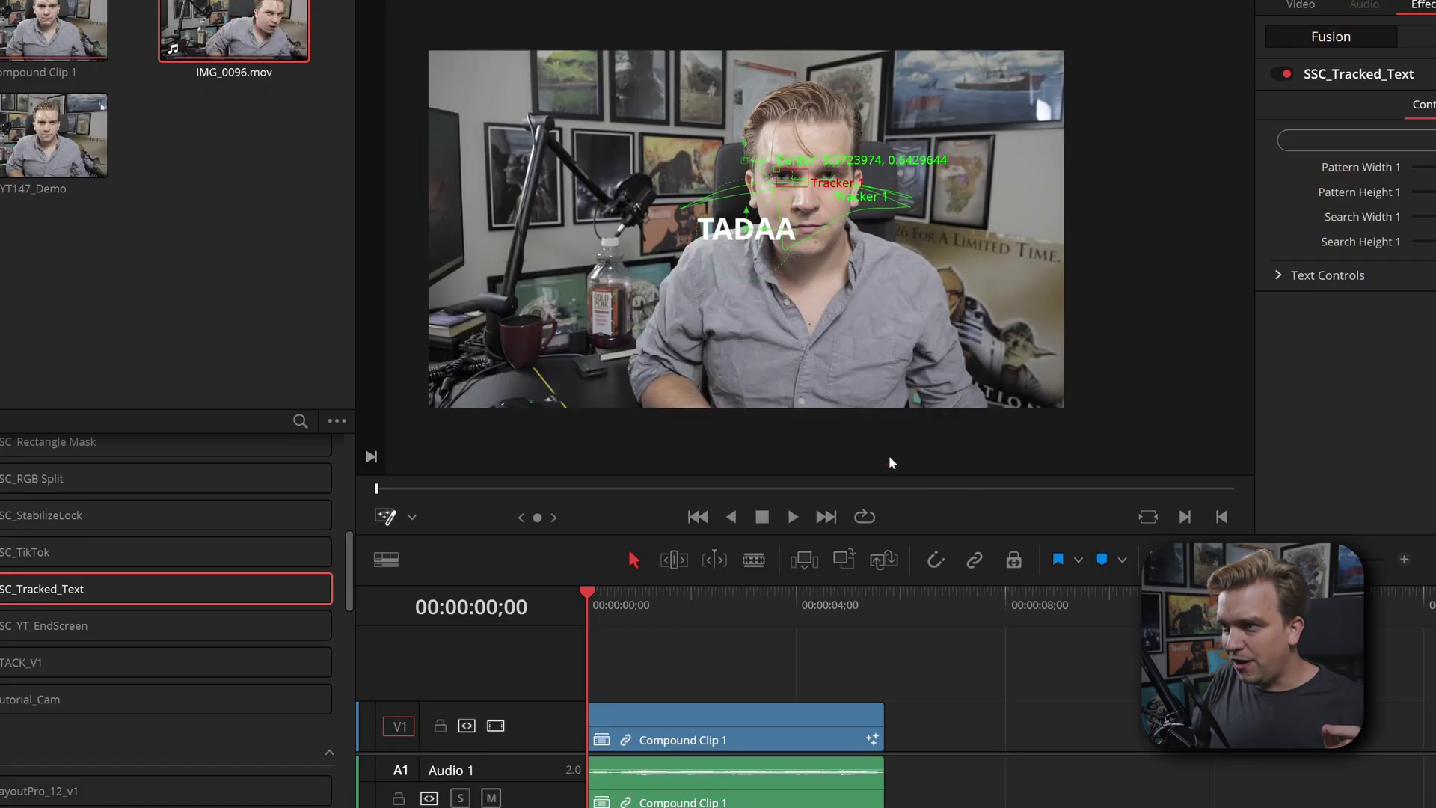
click(384, 520)
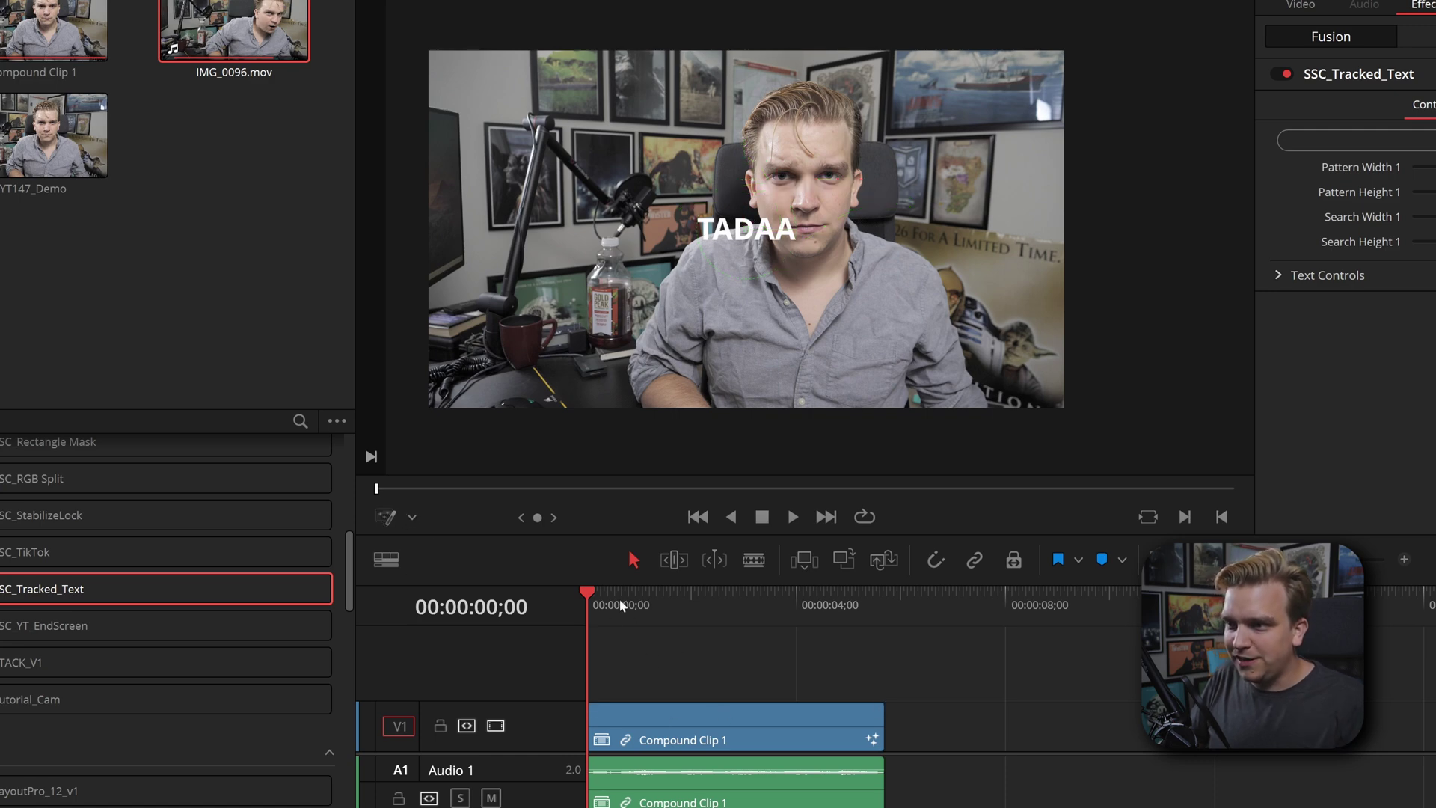
key(space)
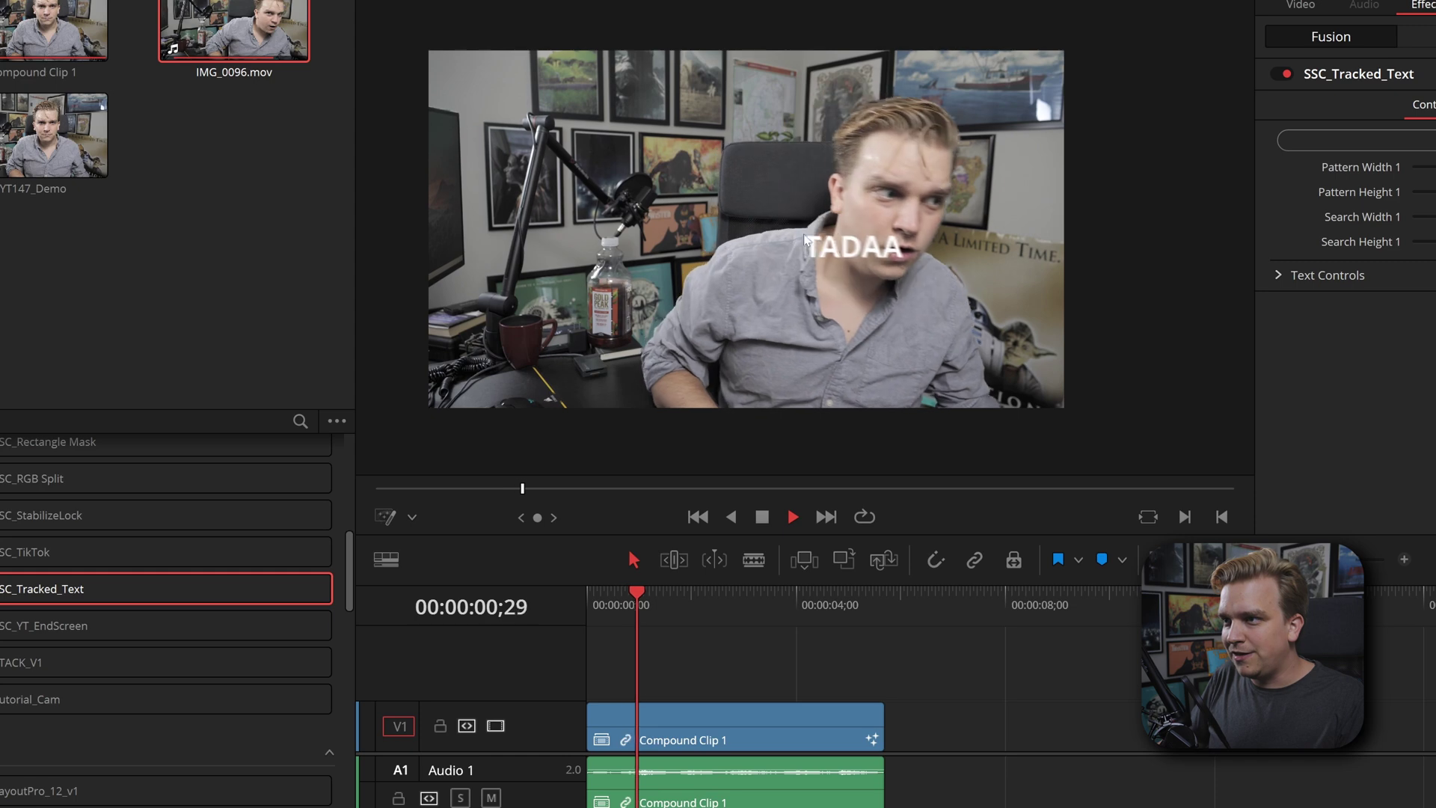
key(space)
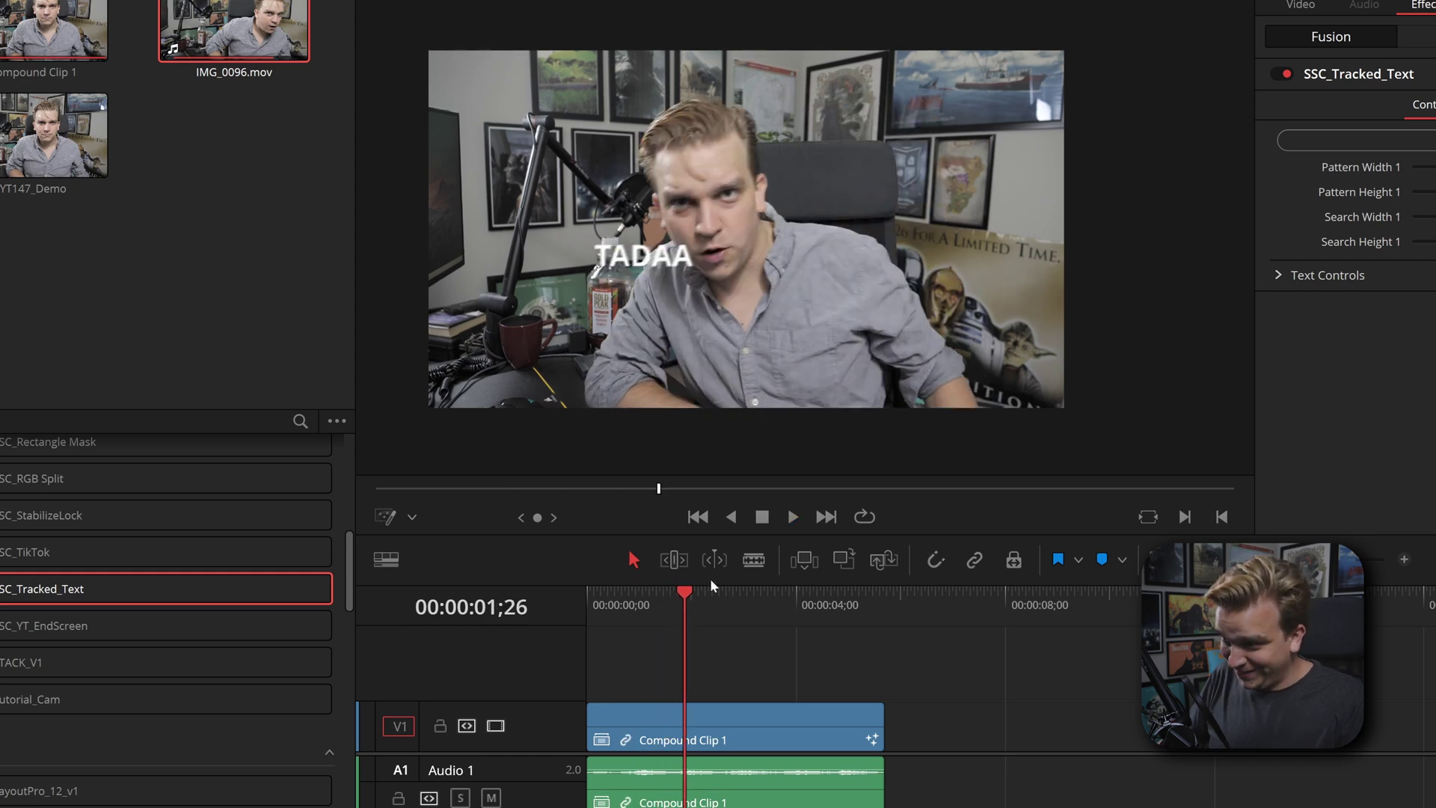
key(Home)
key(space)
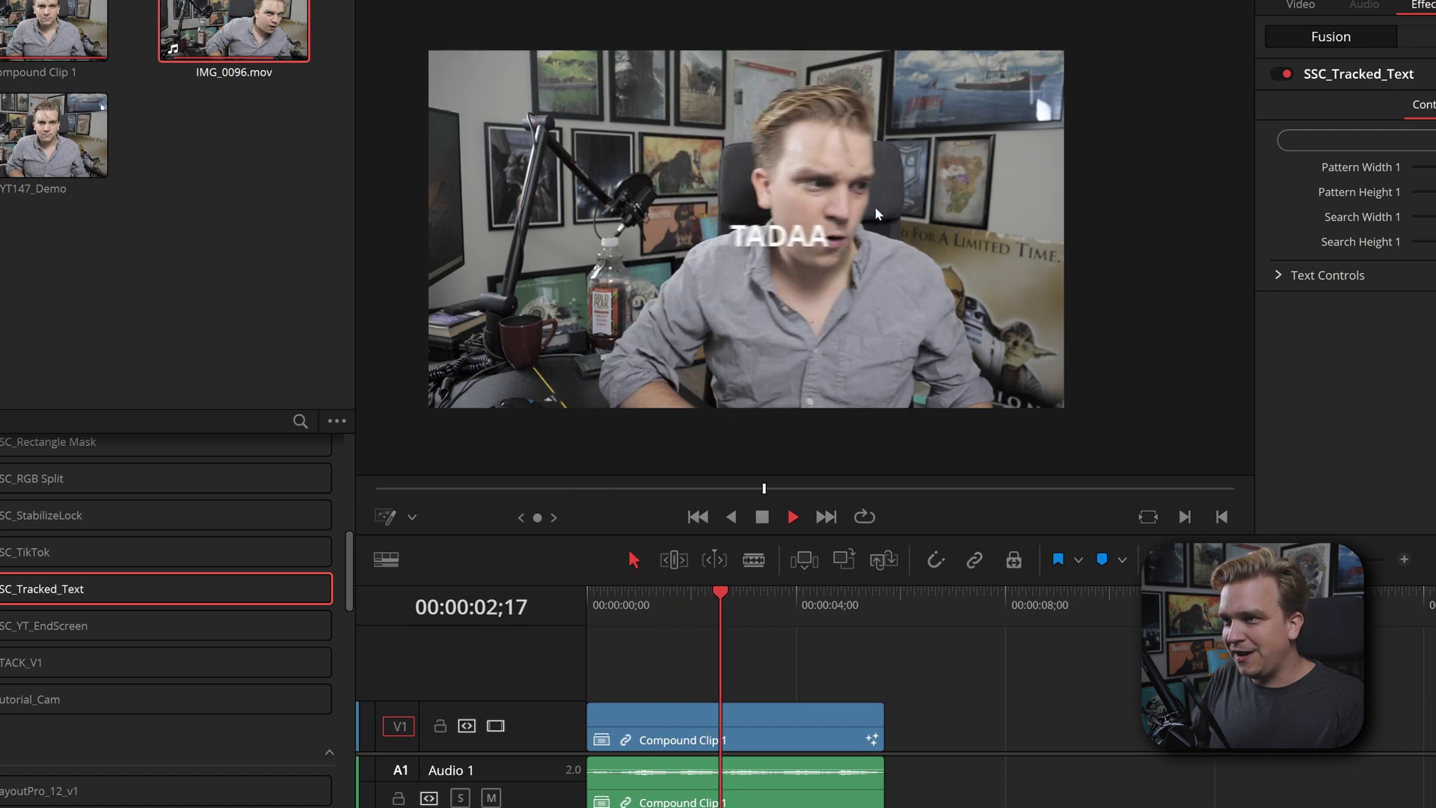
key(space)
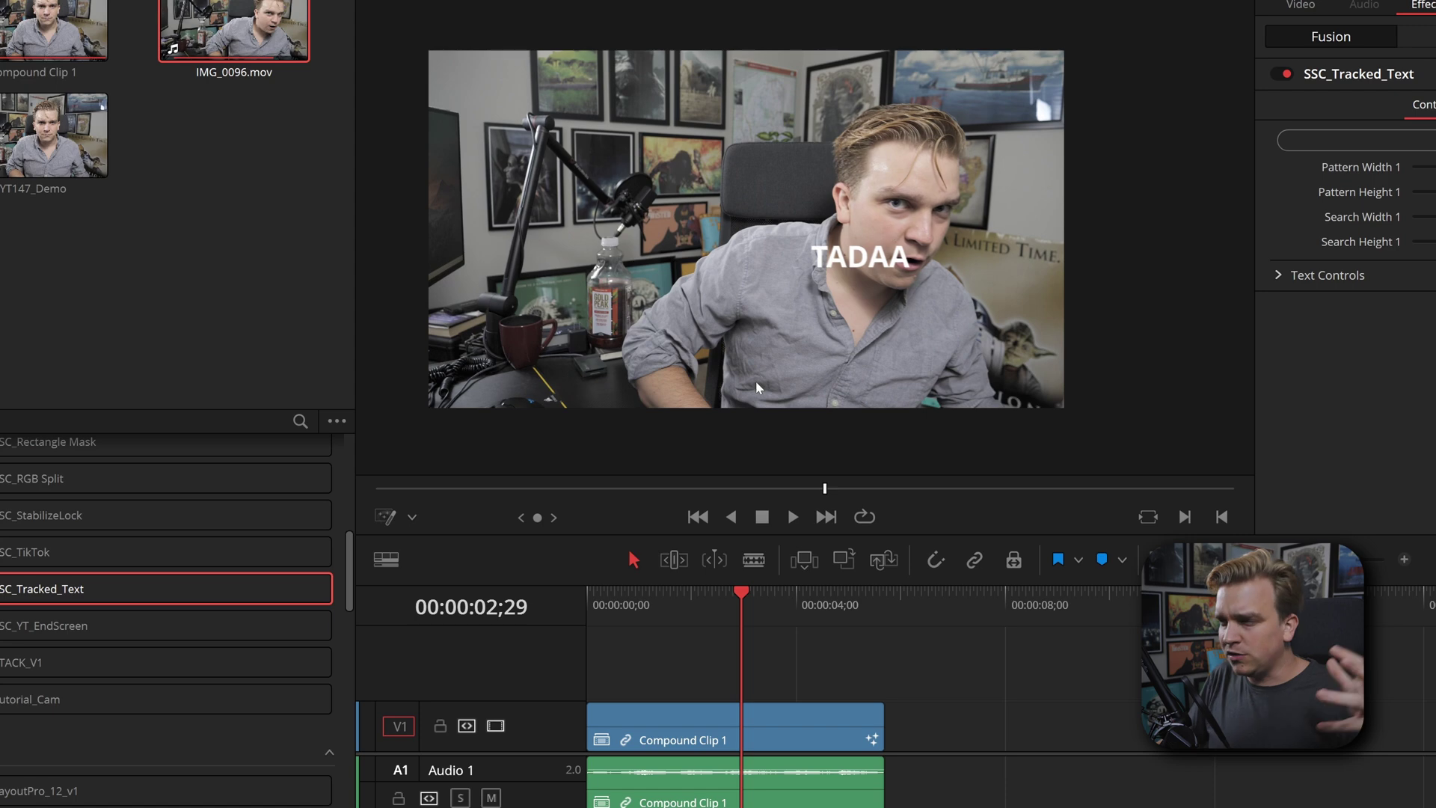
Set TADAA to size 0.0722 at center 0.511, 0.699 in Text Controls, and play back to check.
click(1278, 275)
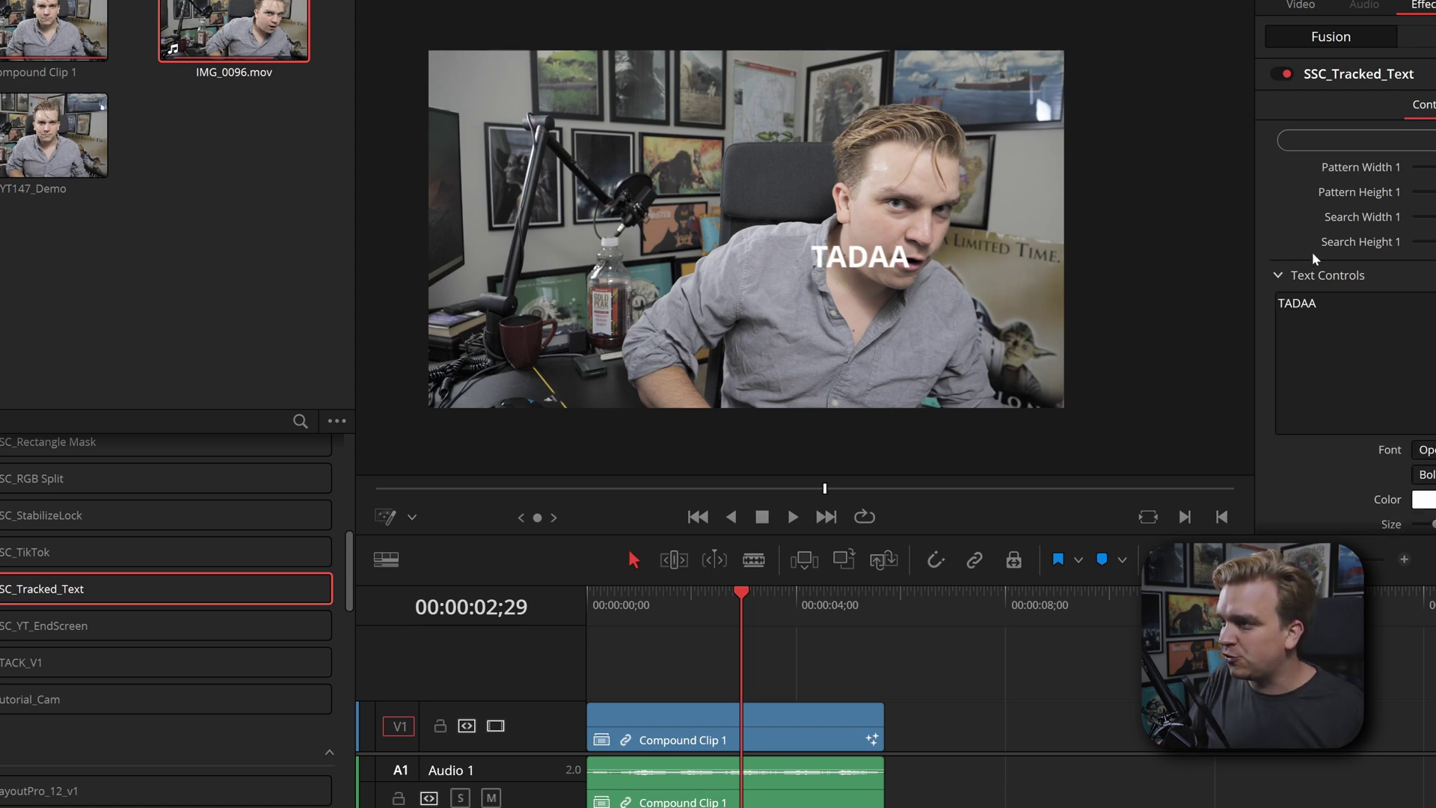
scroll(1316, 263, down, 2)
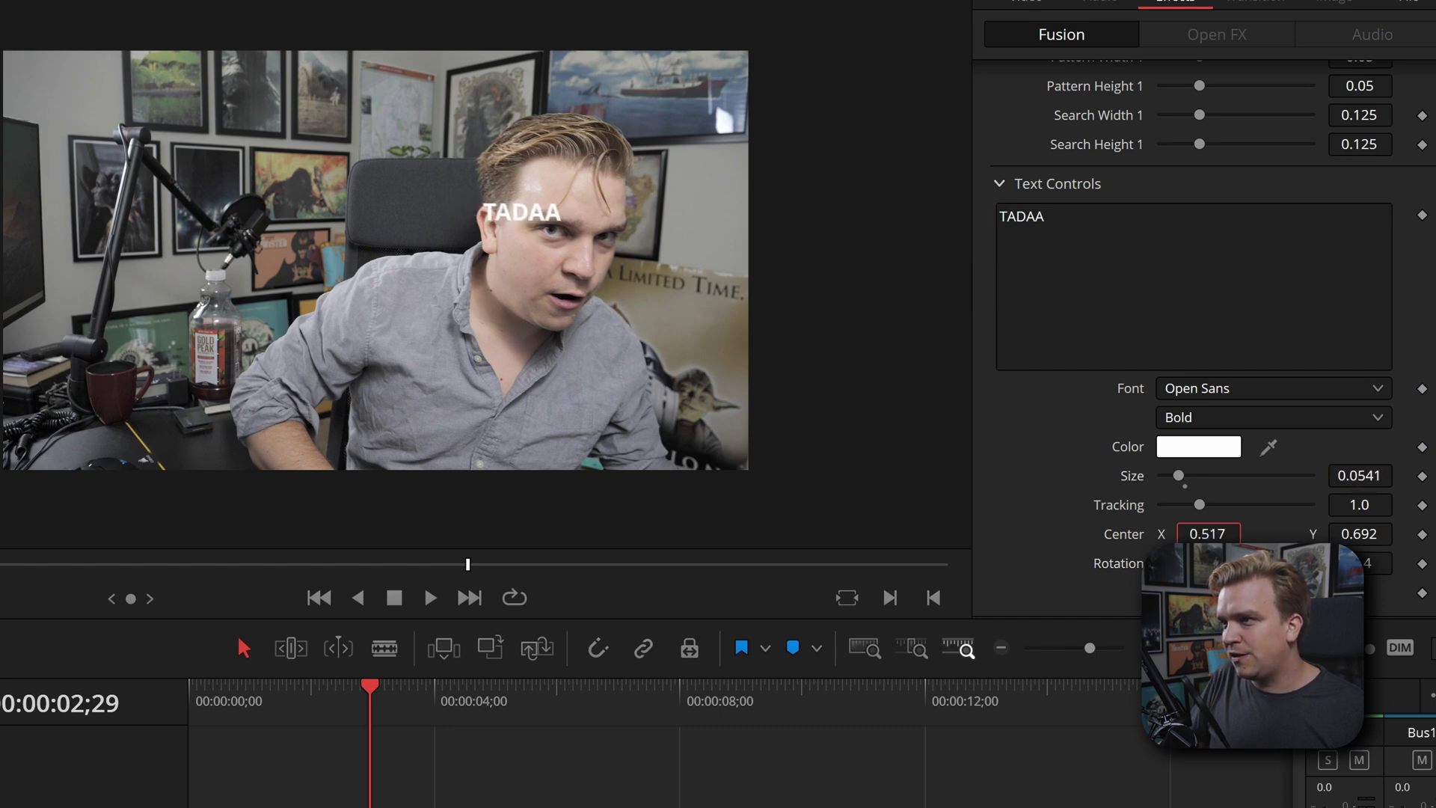
drag(214, 687, 27, 725)
key(space)
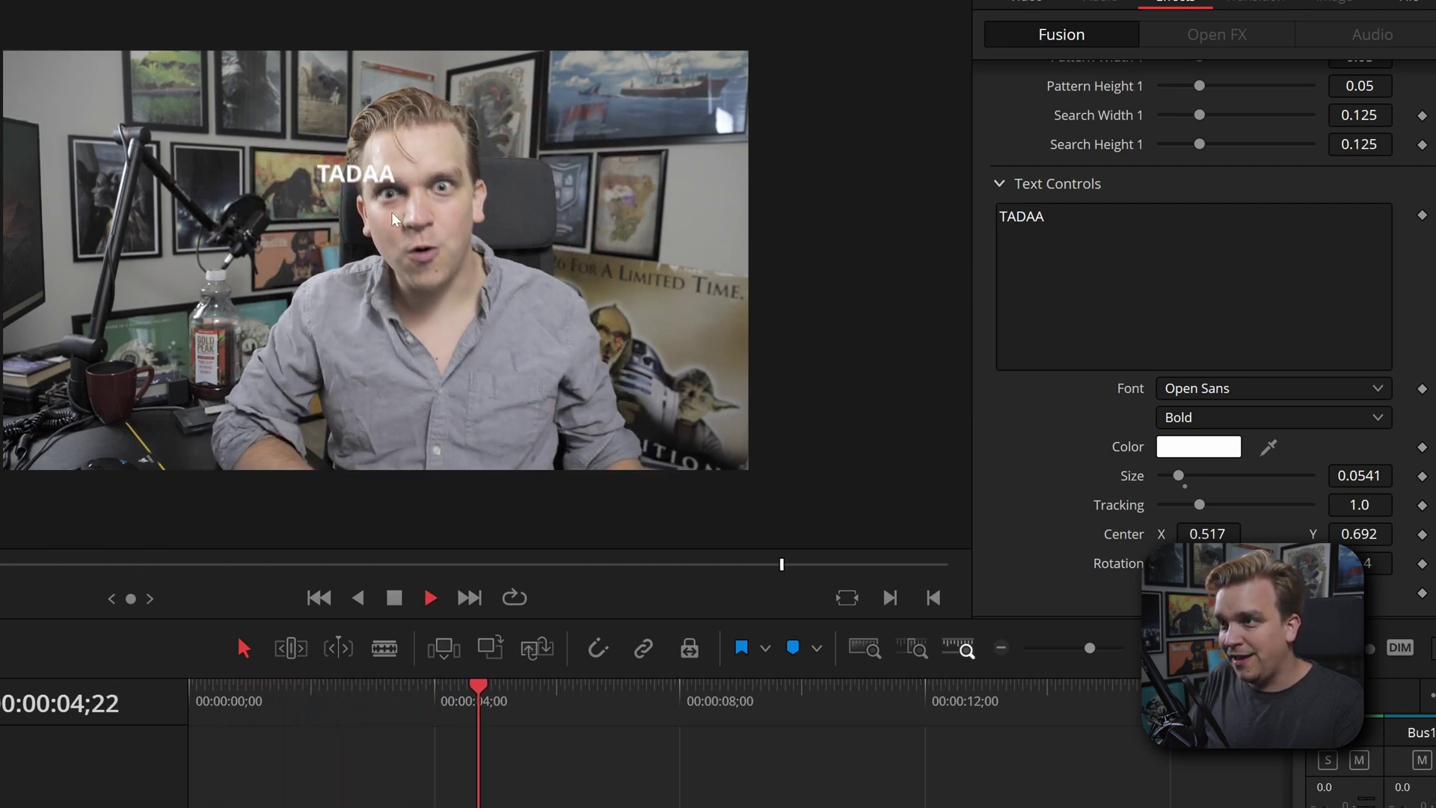
key(space)
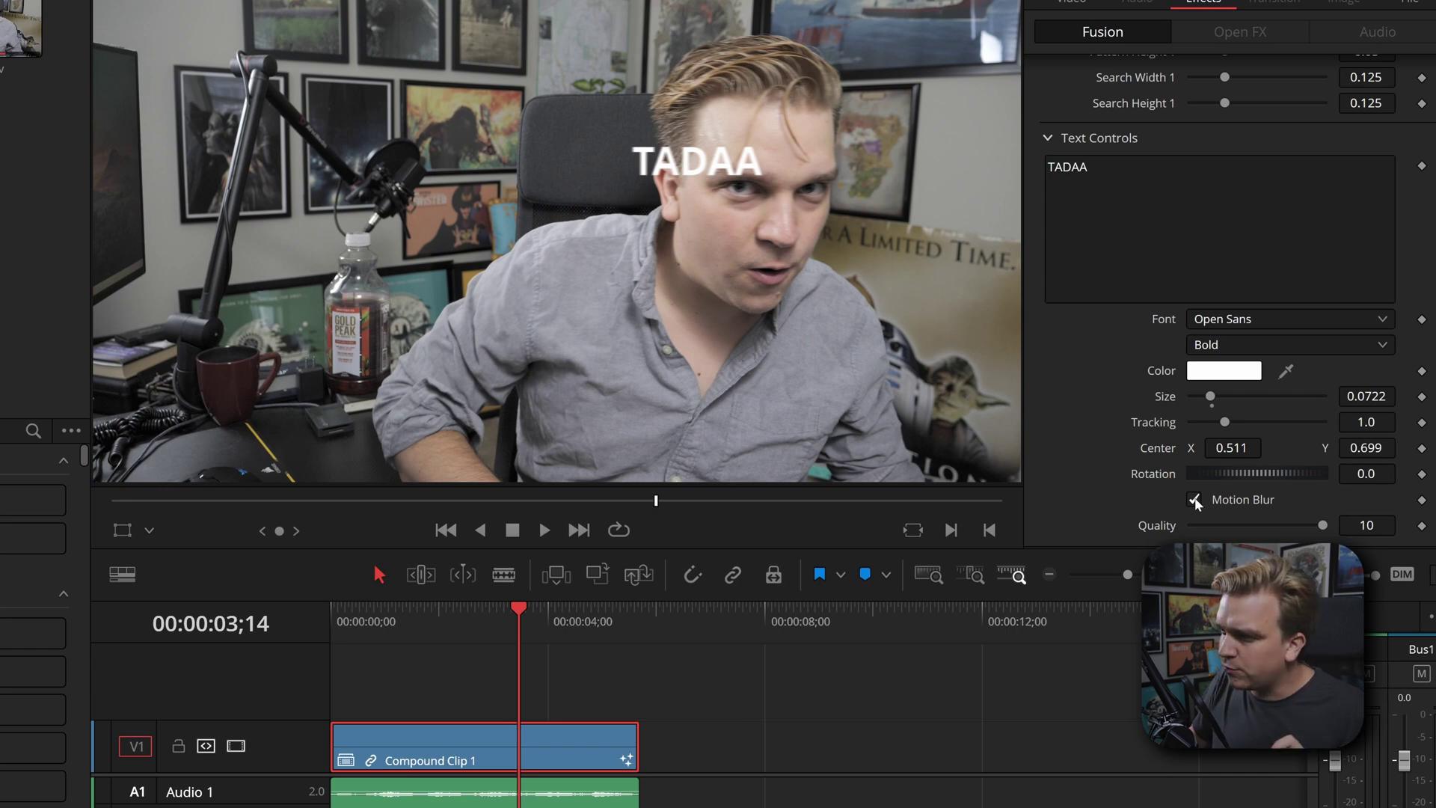
drag(519, 607, 427, 615)
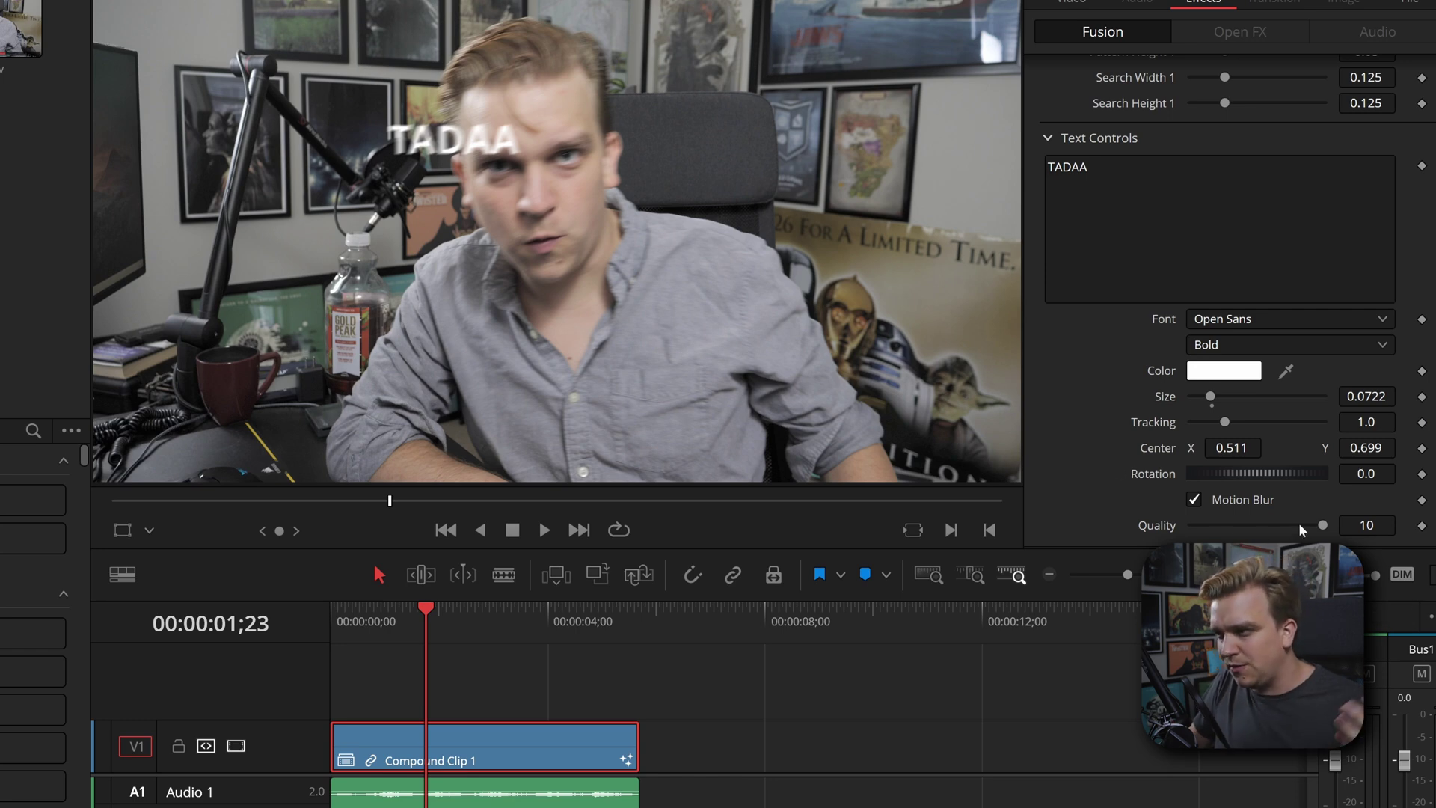
click(1194, 500)
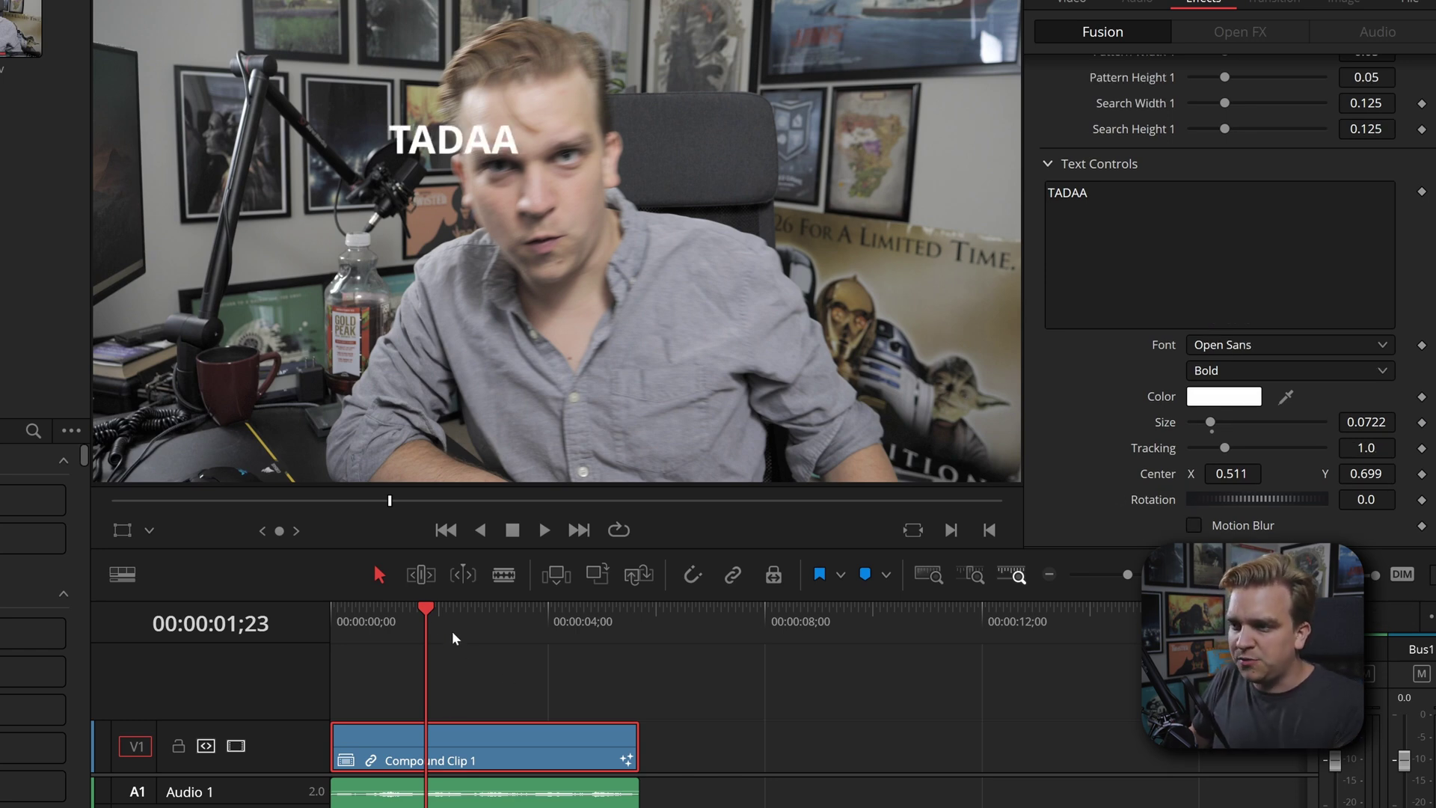
key(Home)
key(space)
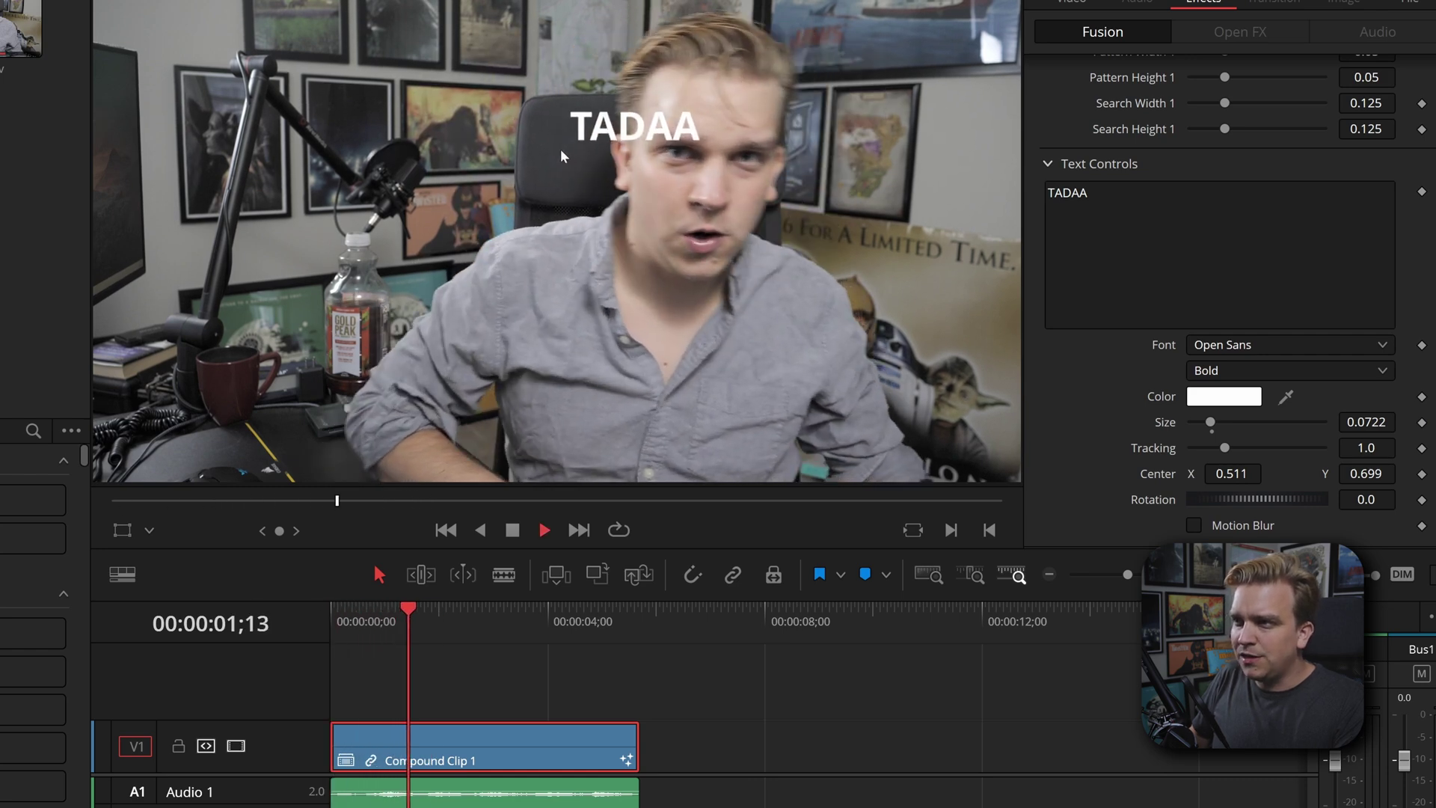
key(space)
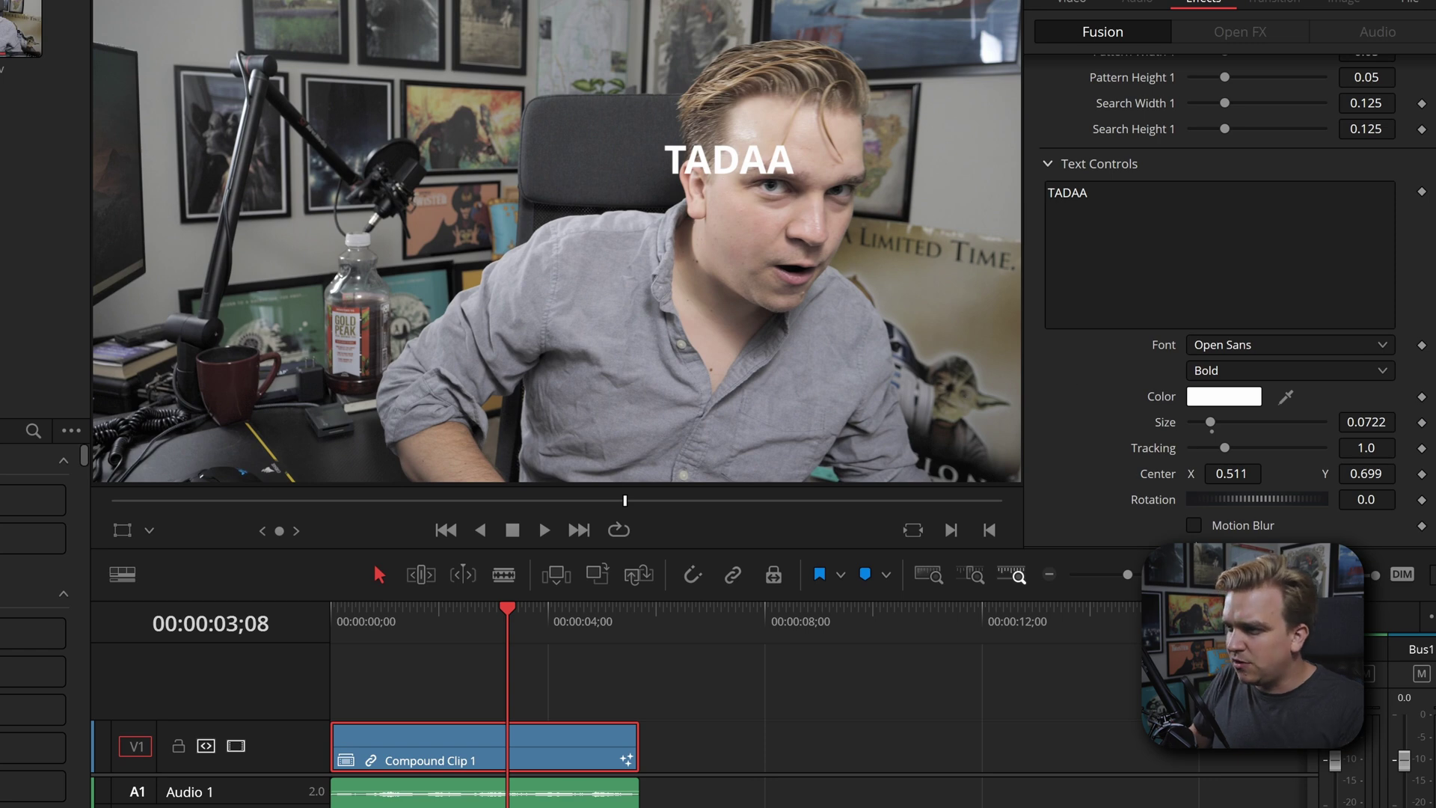
key(ctrl+z)
key(Home)
key(space)
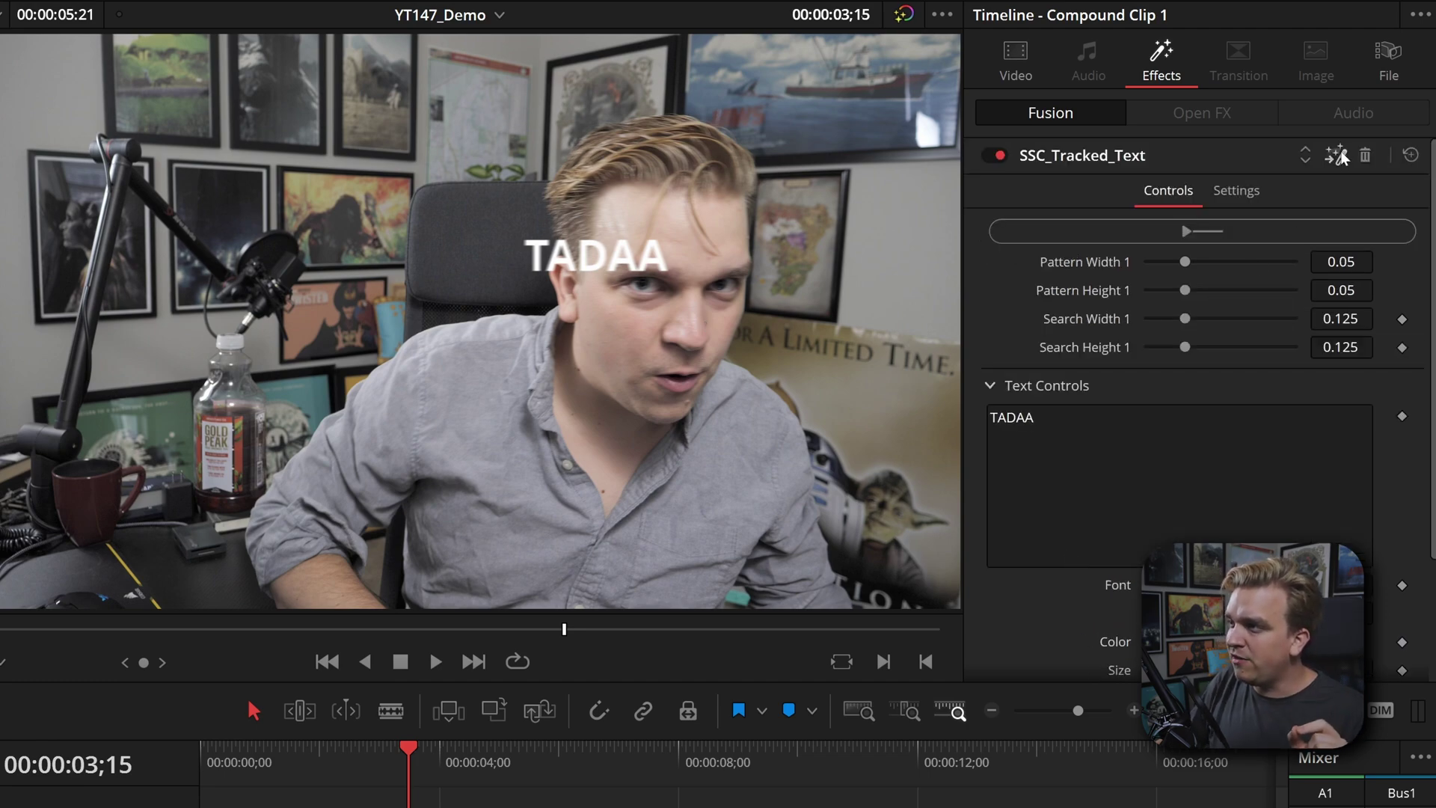
Switch to the Fusion page with Shift+5 and select the Text node inside Track_Text.
key(shift+5)
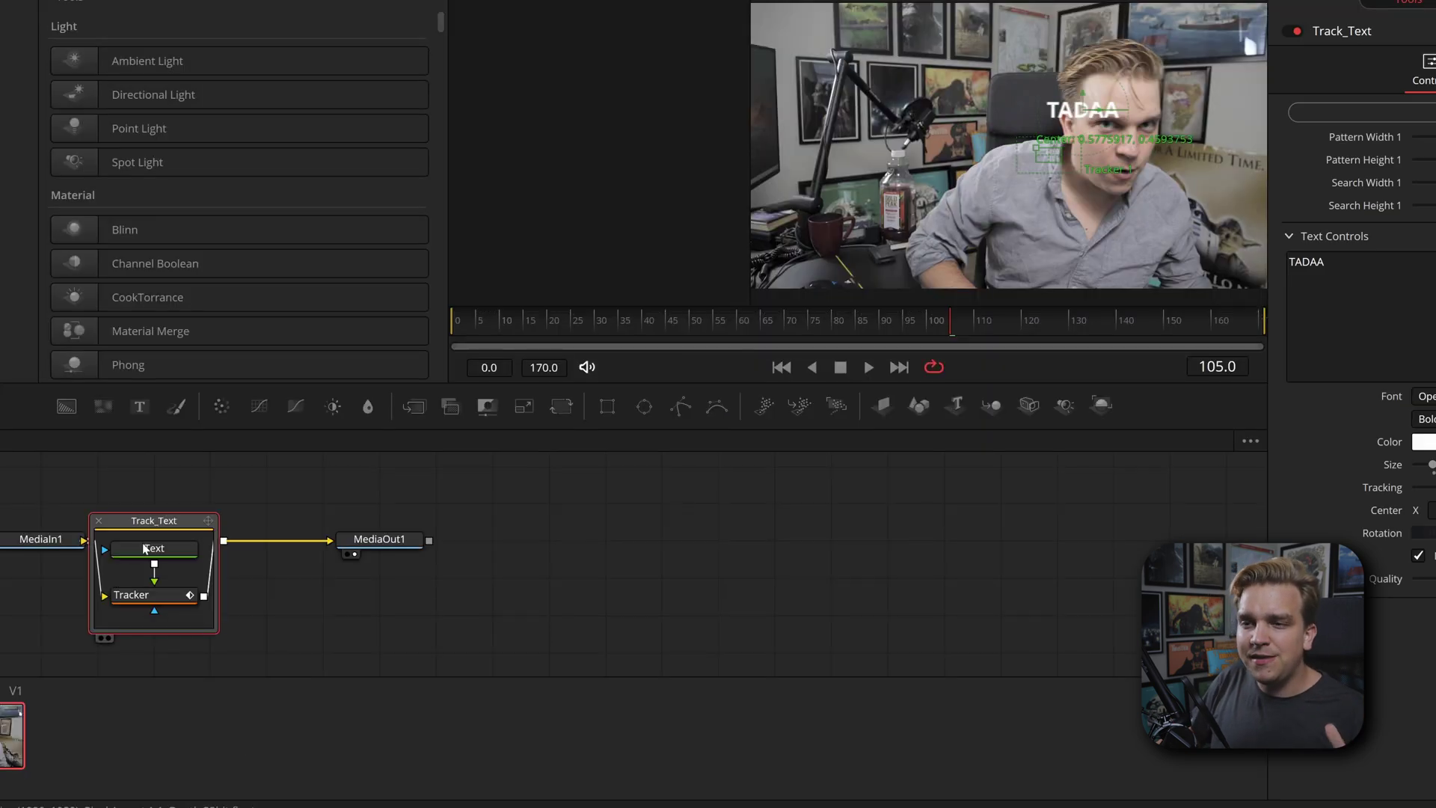
scroll(239, 568, up, 2)
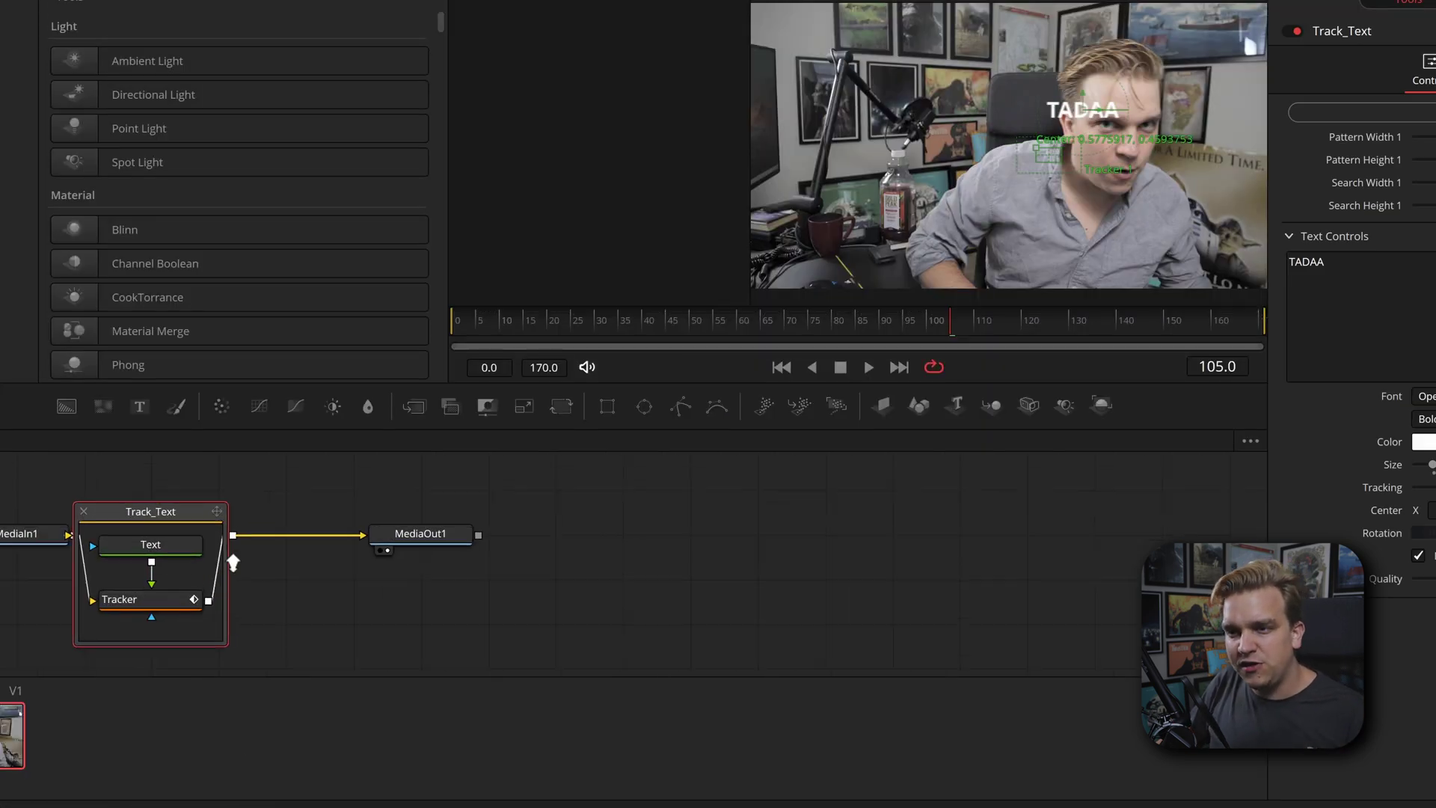
click(136, 535)
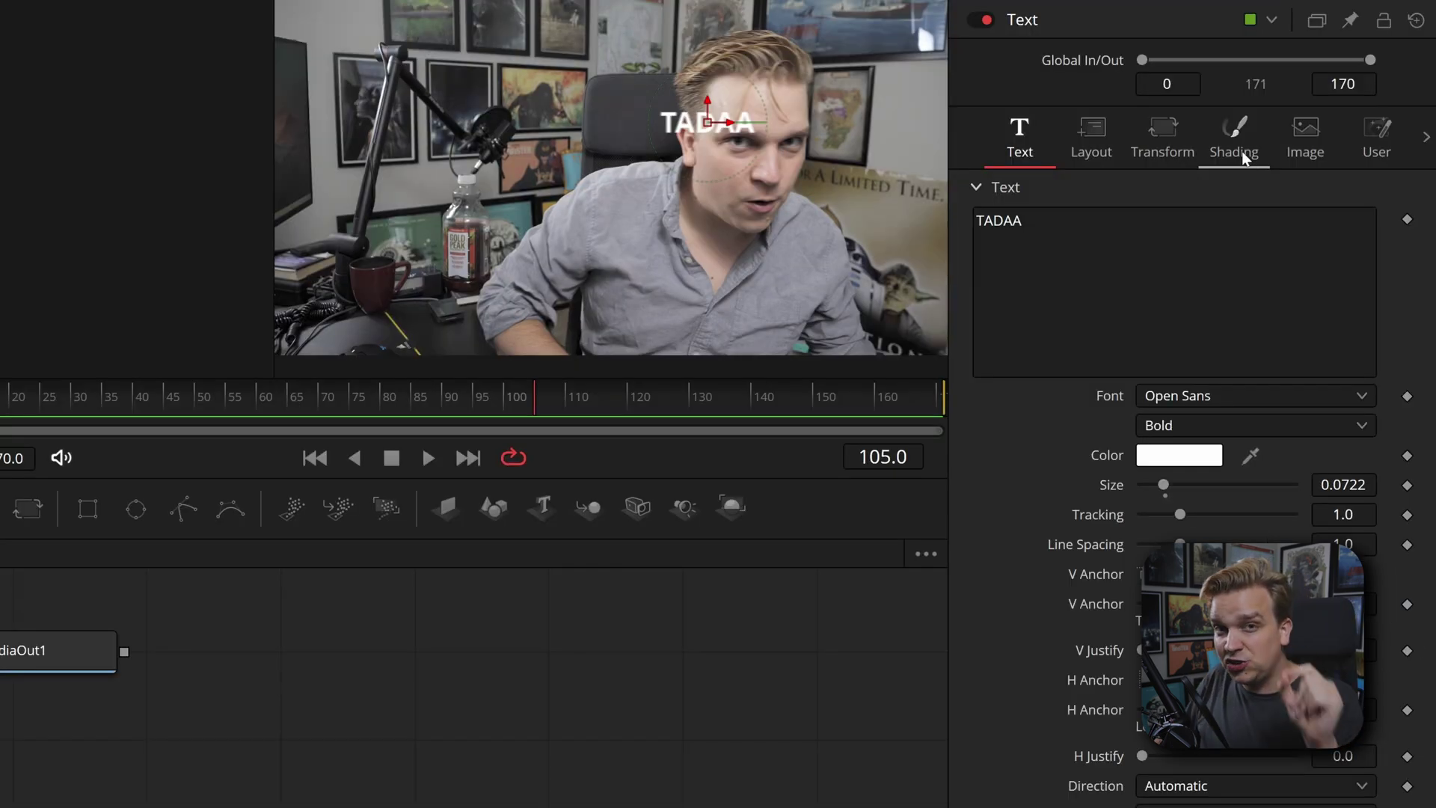
Enable the Red Outline shading element at thickness 0.0717 and adjust its colour channels.
click(1241, 151)
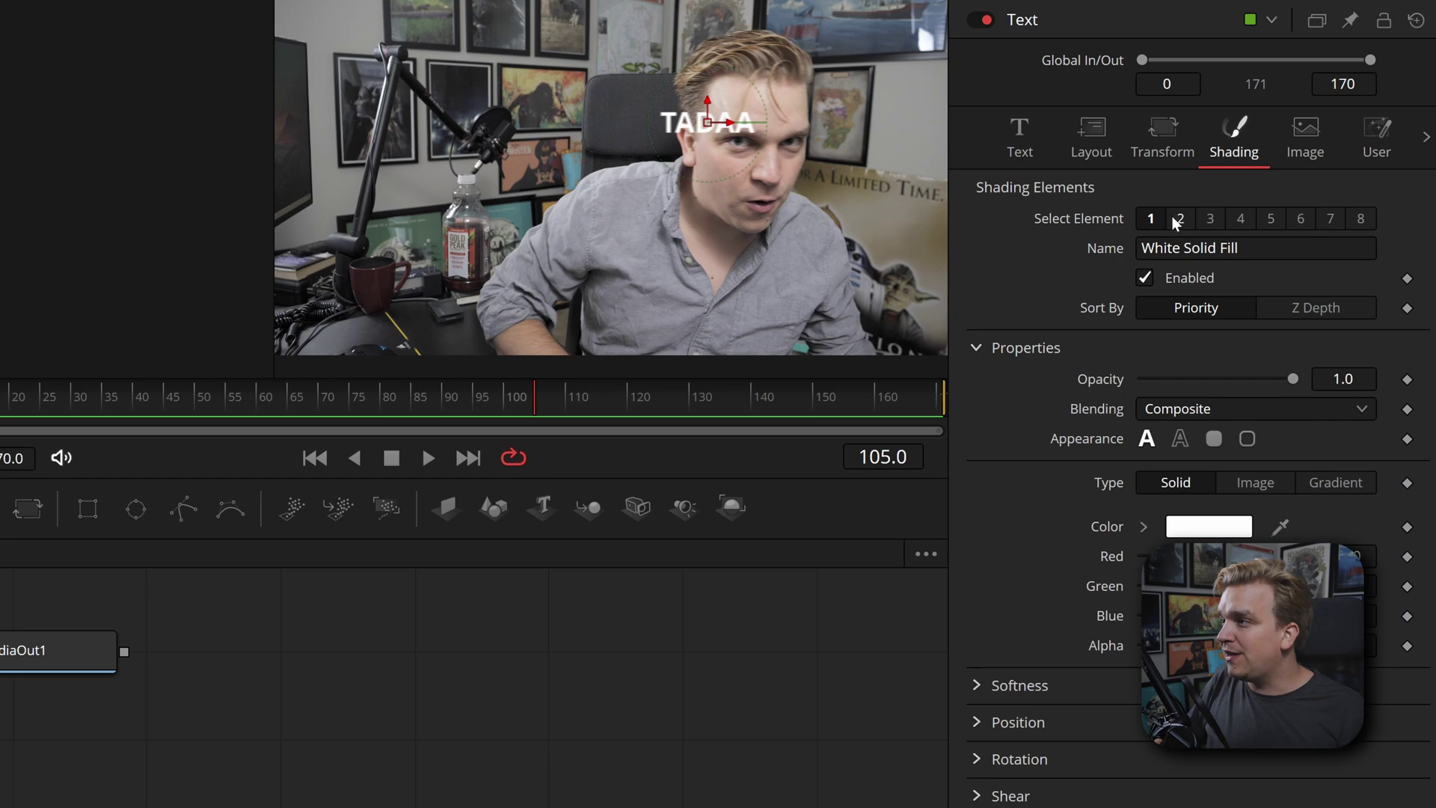
click(1183, 220)
click(1163, 279)
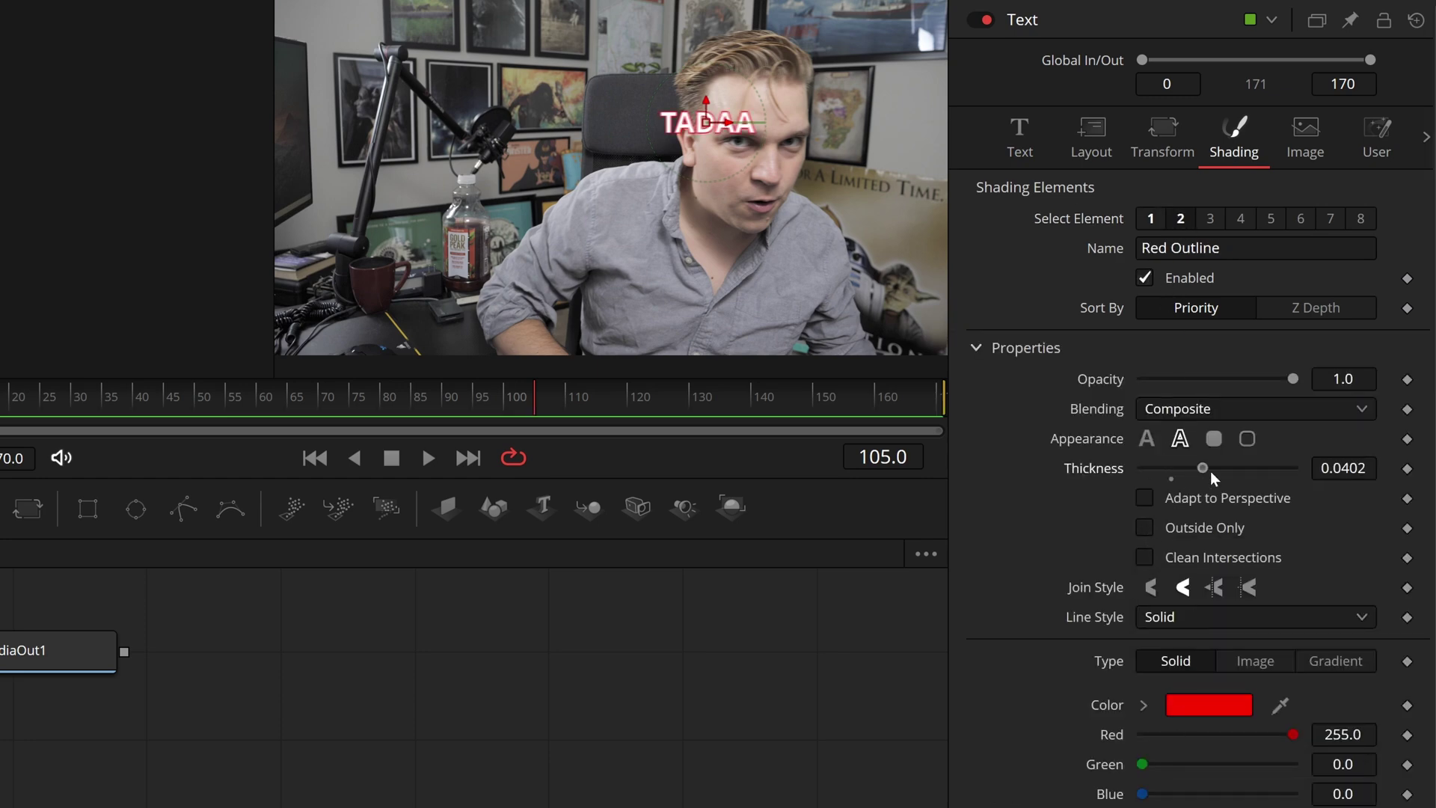
drag(1212, 473, 1250, 471)
drag(1142, 766, 1295, 764)
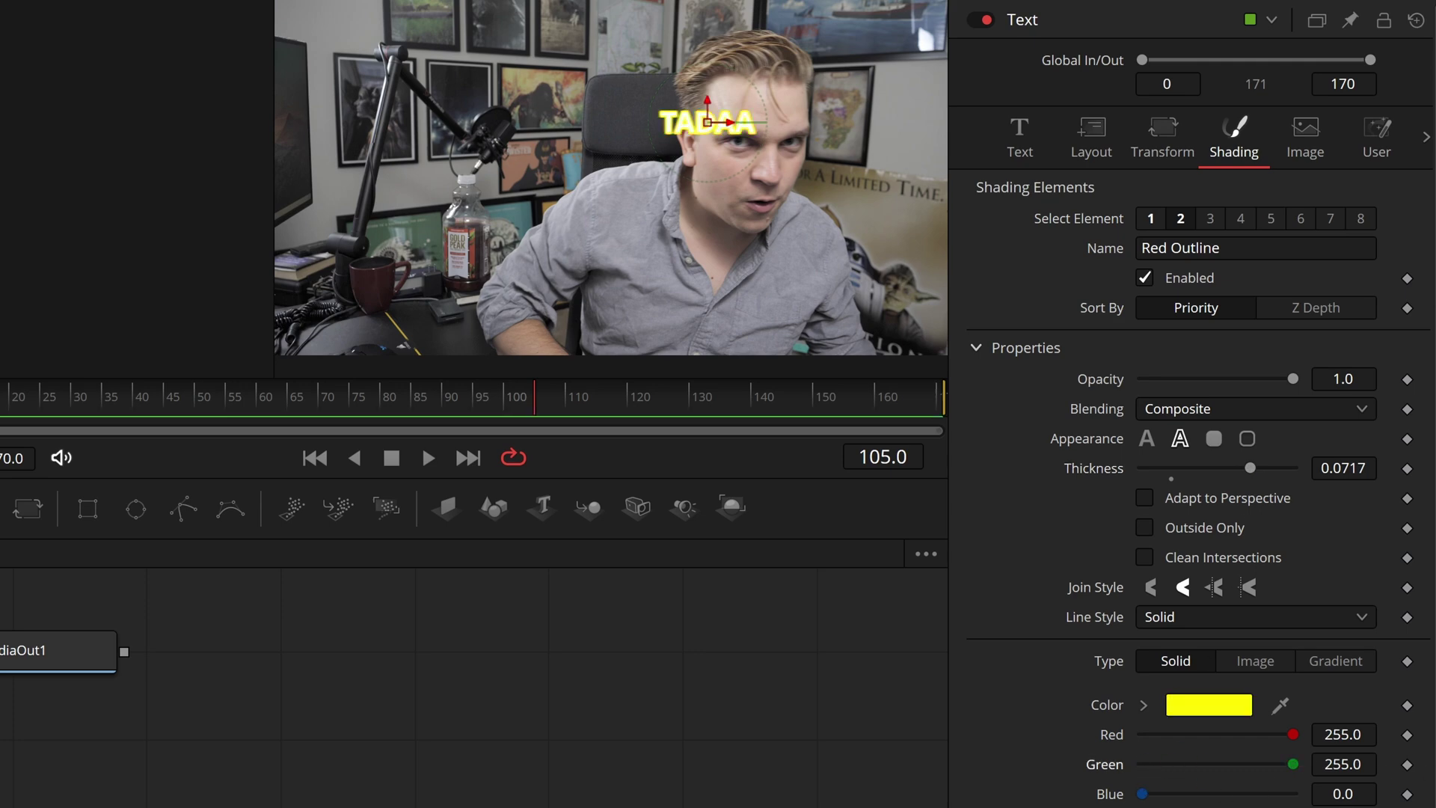
drag(1191, 803, 1297, 794)
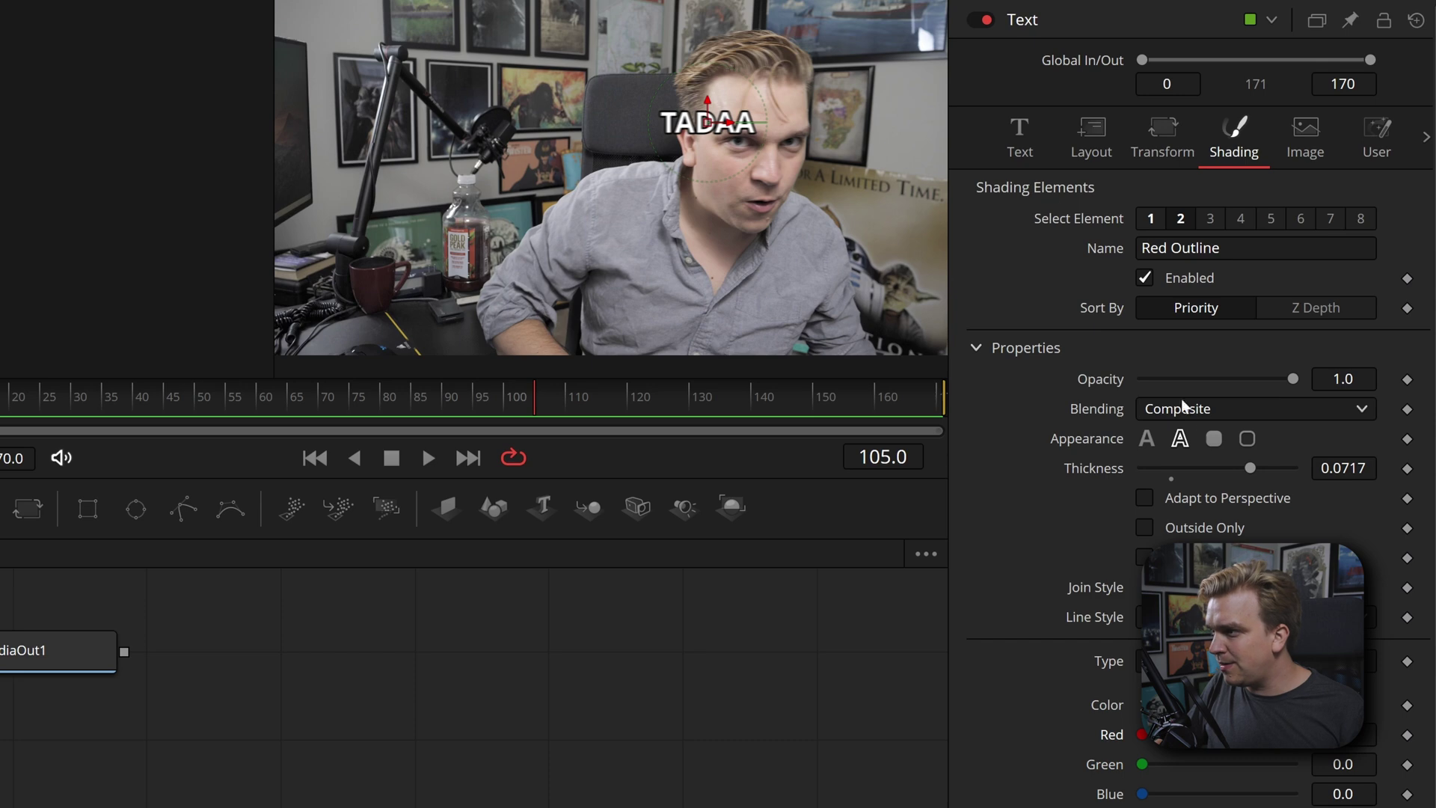
Enable the Black Shadow shading element and play the composition.
click(1211, 219)
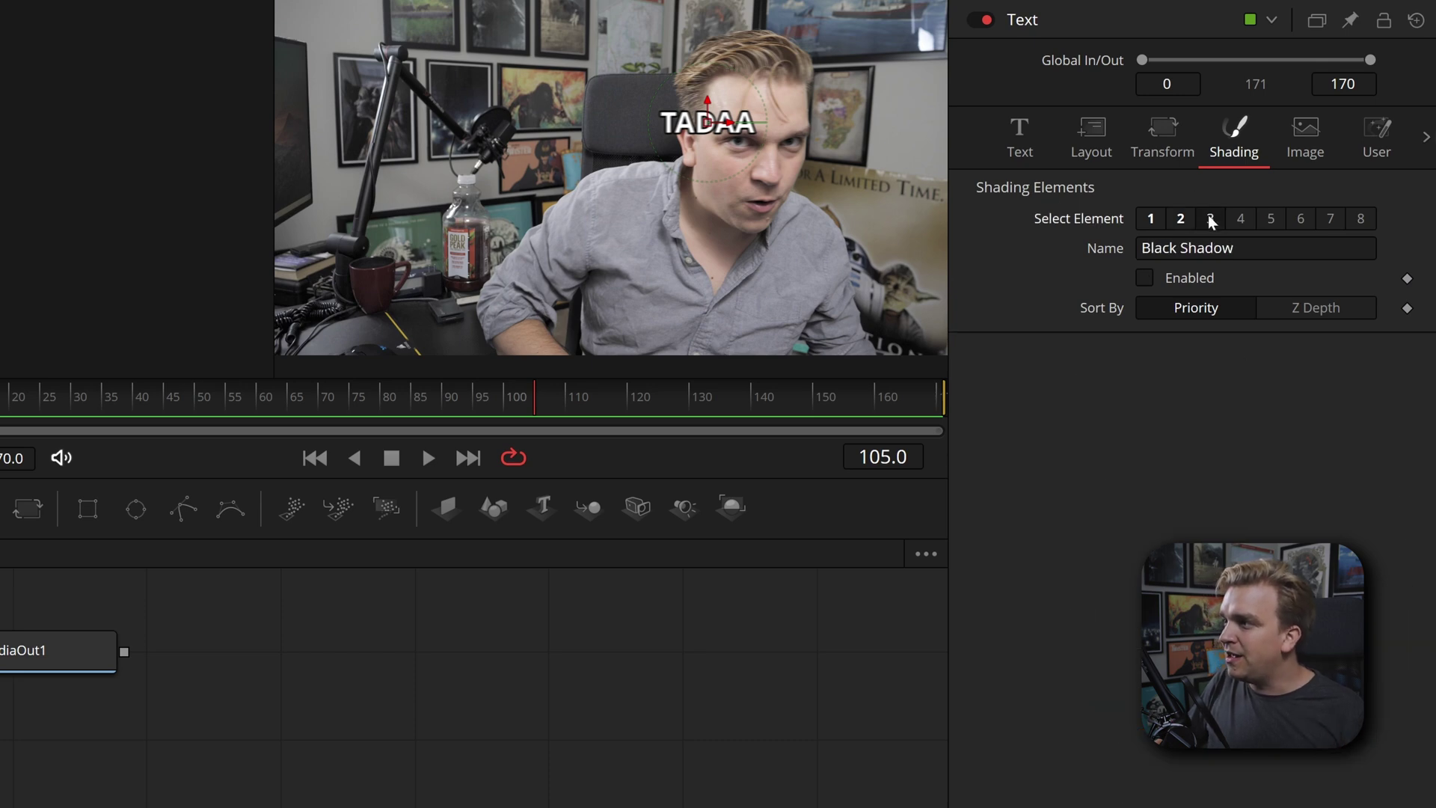
click(1145, 278)
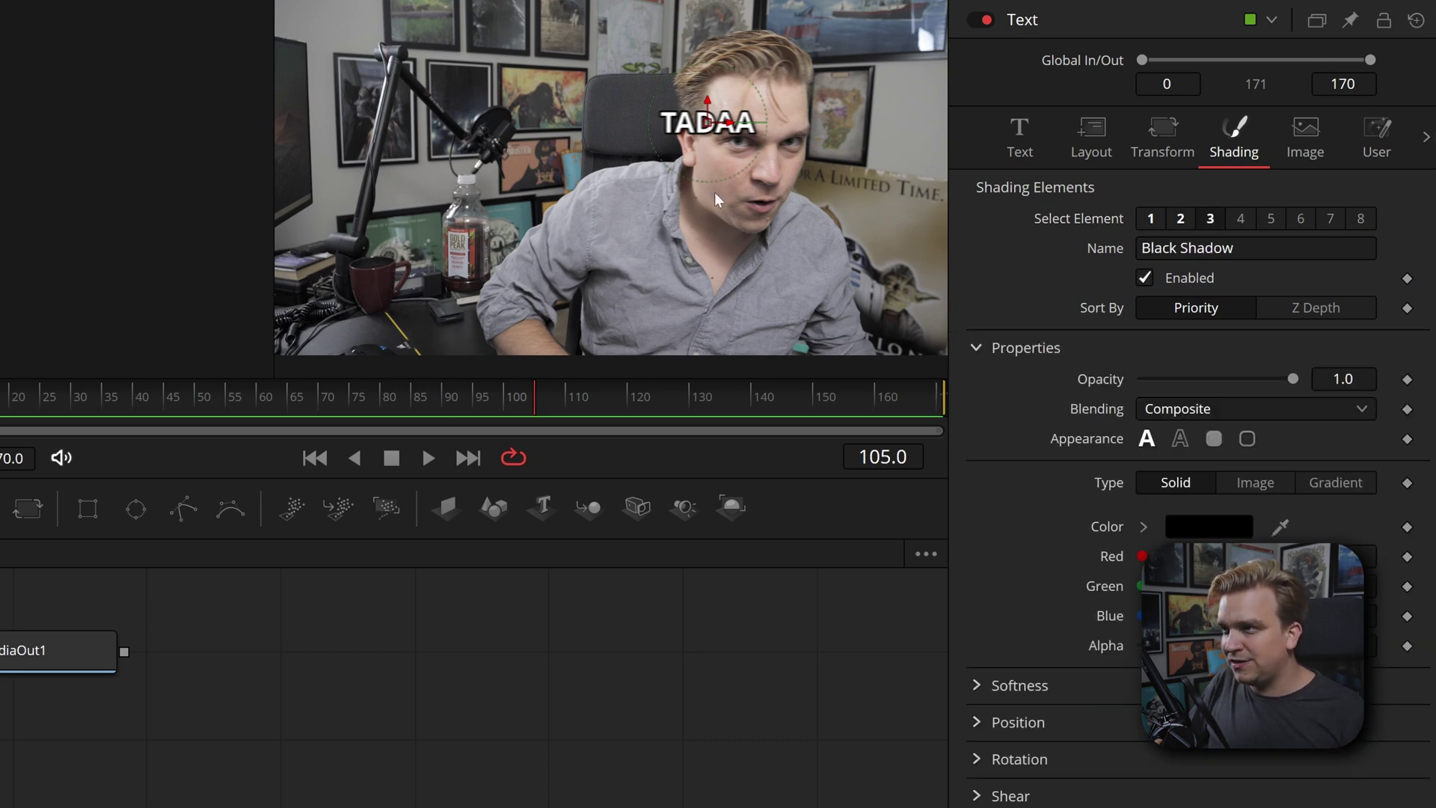
key(space)
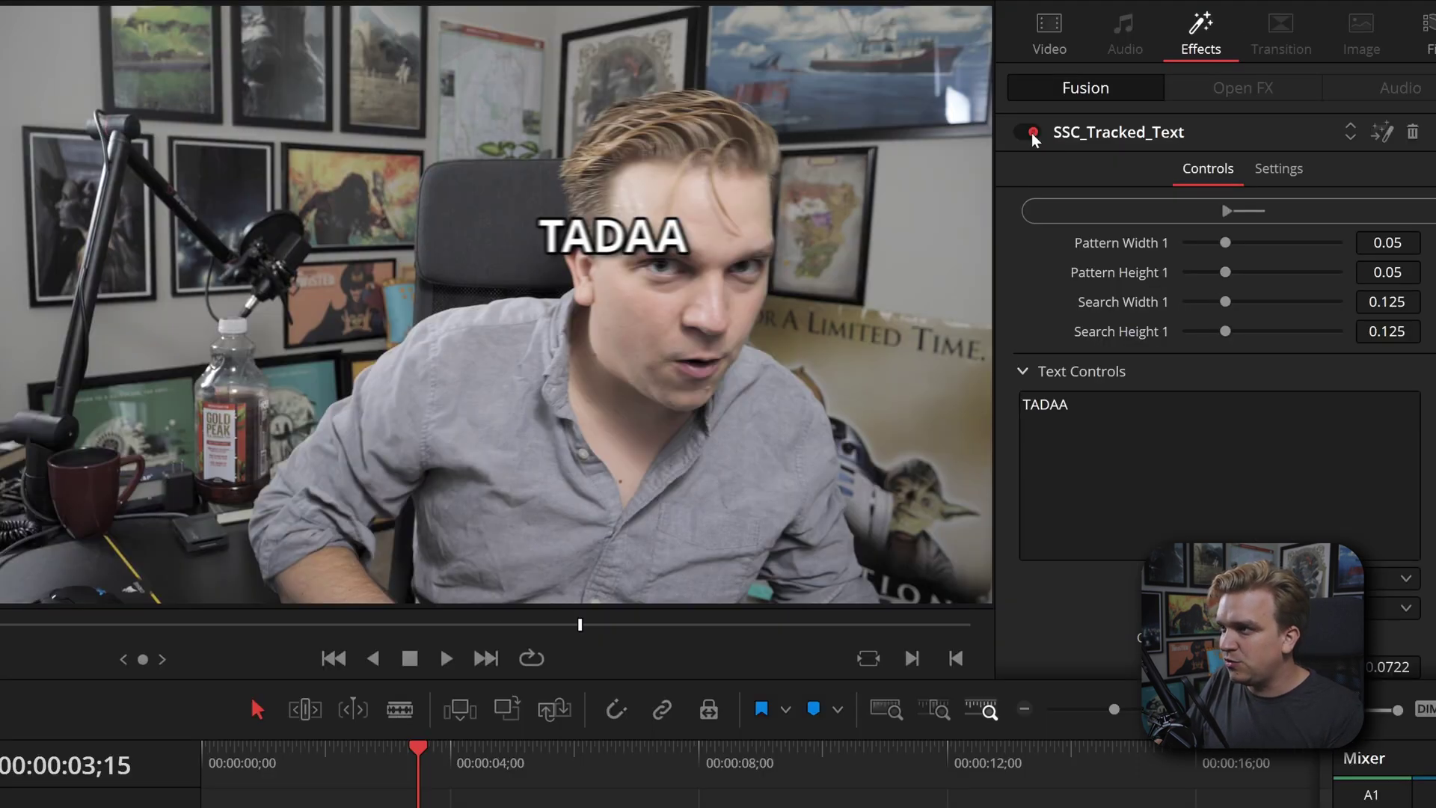
Disable Compound Clip 1's SSC_Tracked_Text effect and apply SSC_Tracked_Text to the V2 Adjustment Clip.
click(1031, 134)
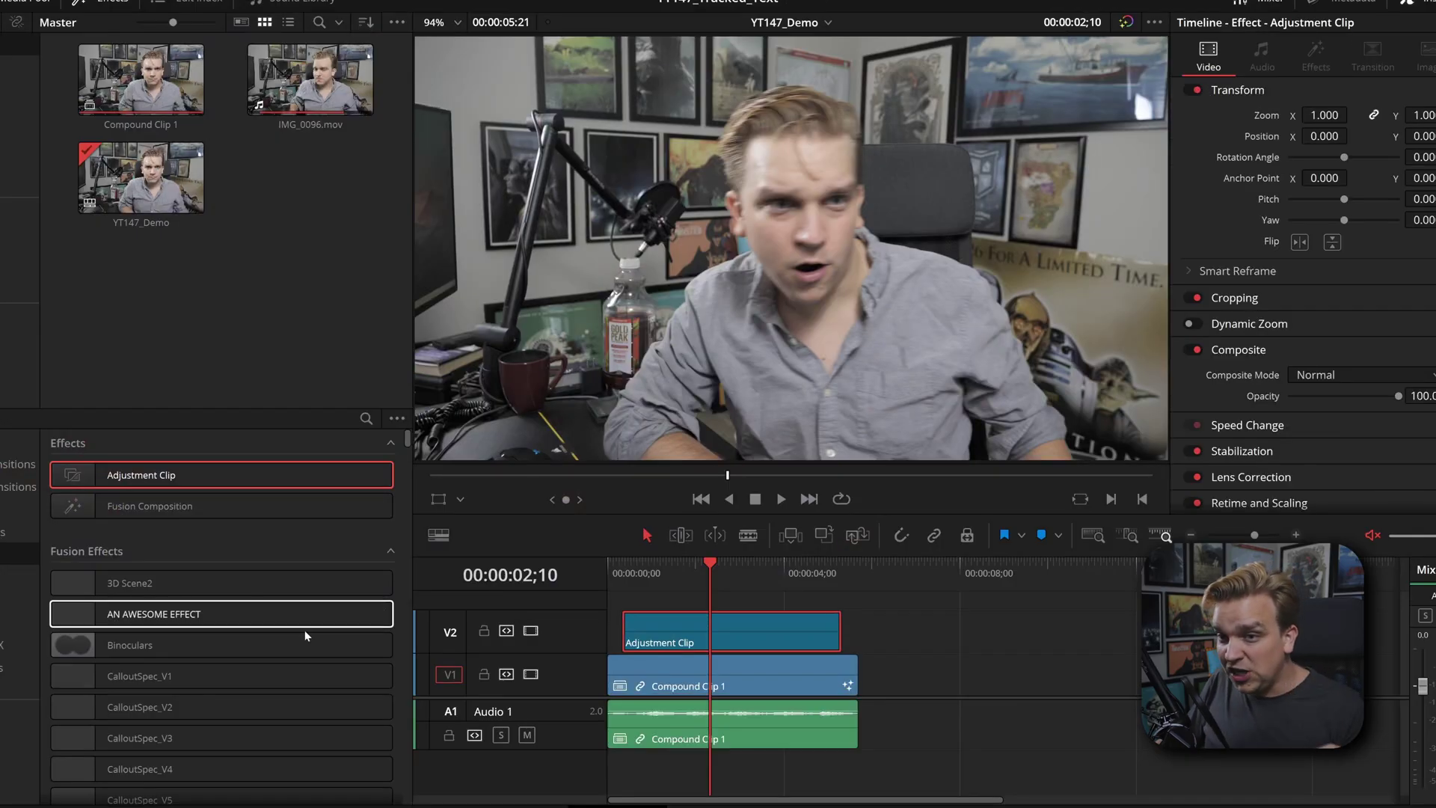
scroll(153, 650, down, 5)
scroll(153, 651, down, 5)
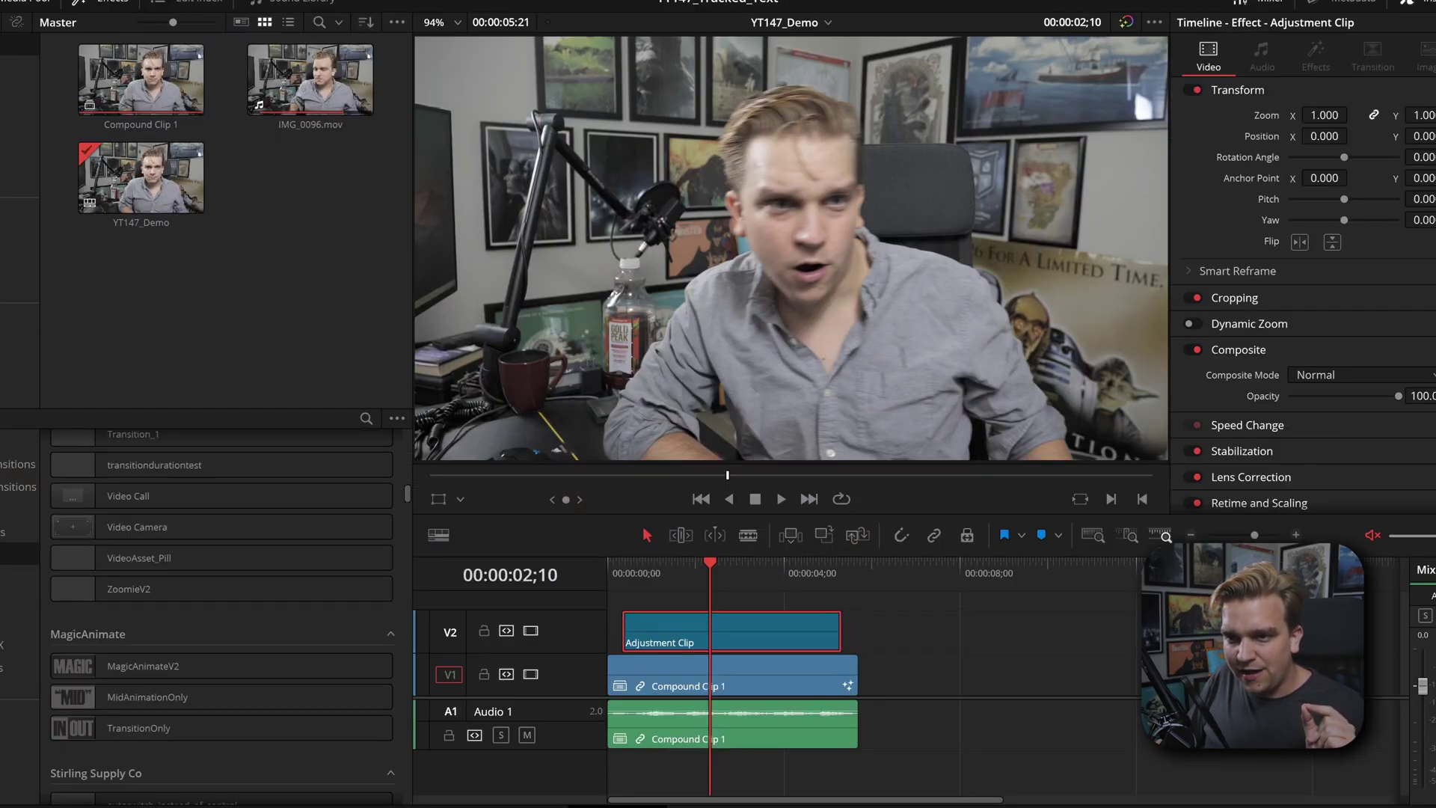
scroll(154, 650, down, 5)
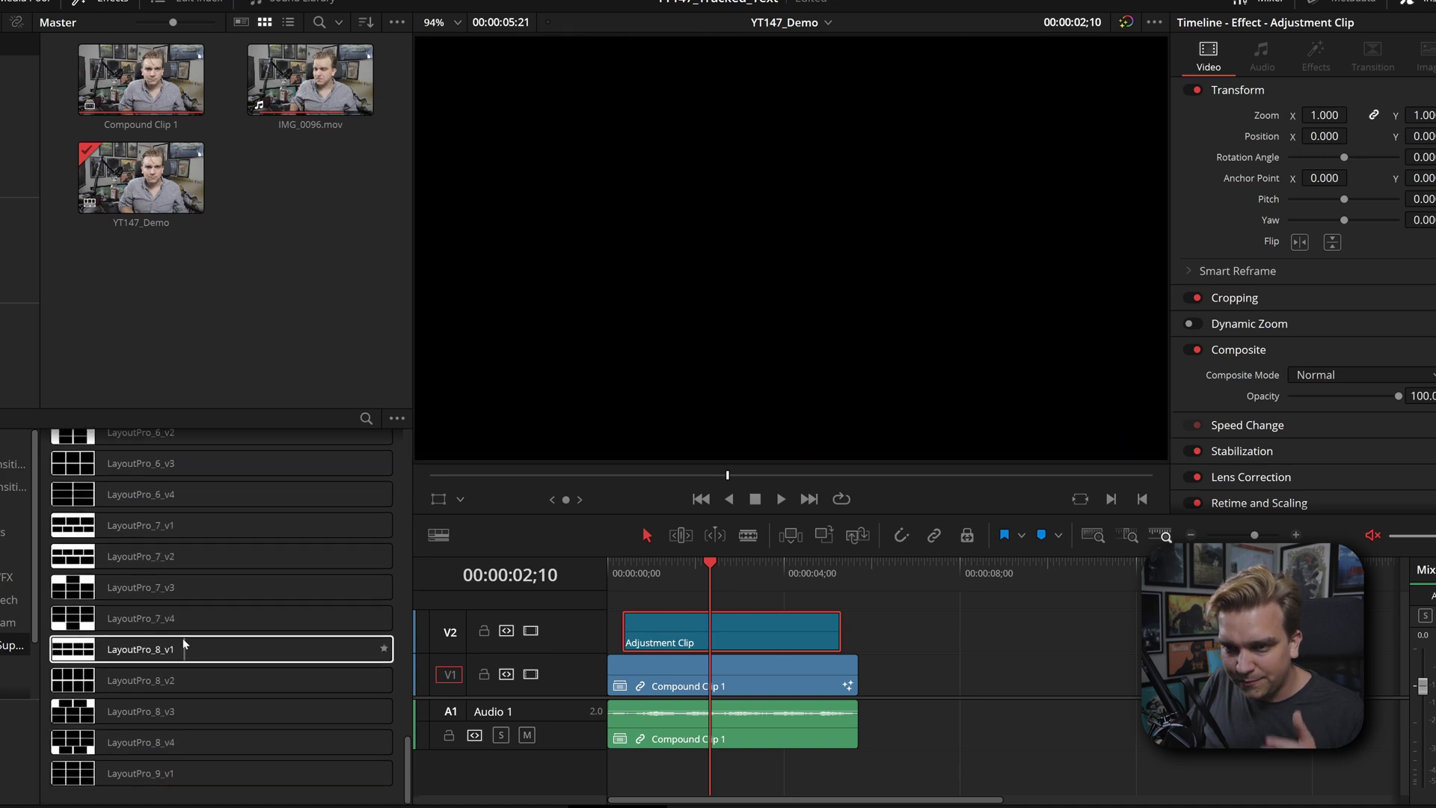
drag(186, 640, 760, 632)
click(1316, 56)
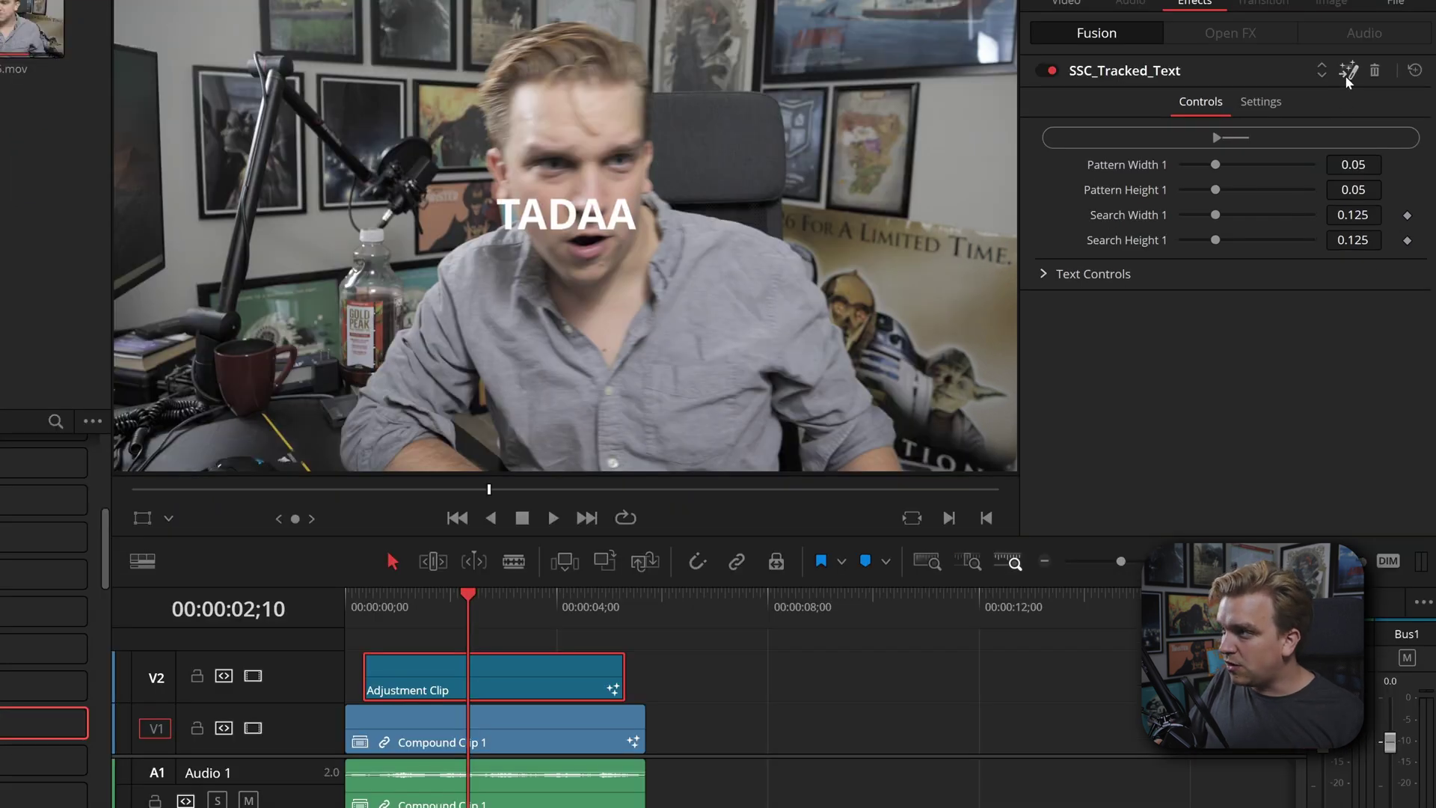
Open the adjustment clip's effect in Fusion and select the Text node inside Track_Text.
click(1346, 71)
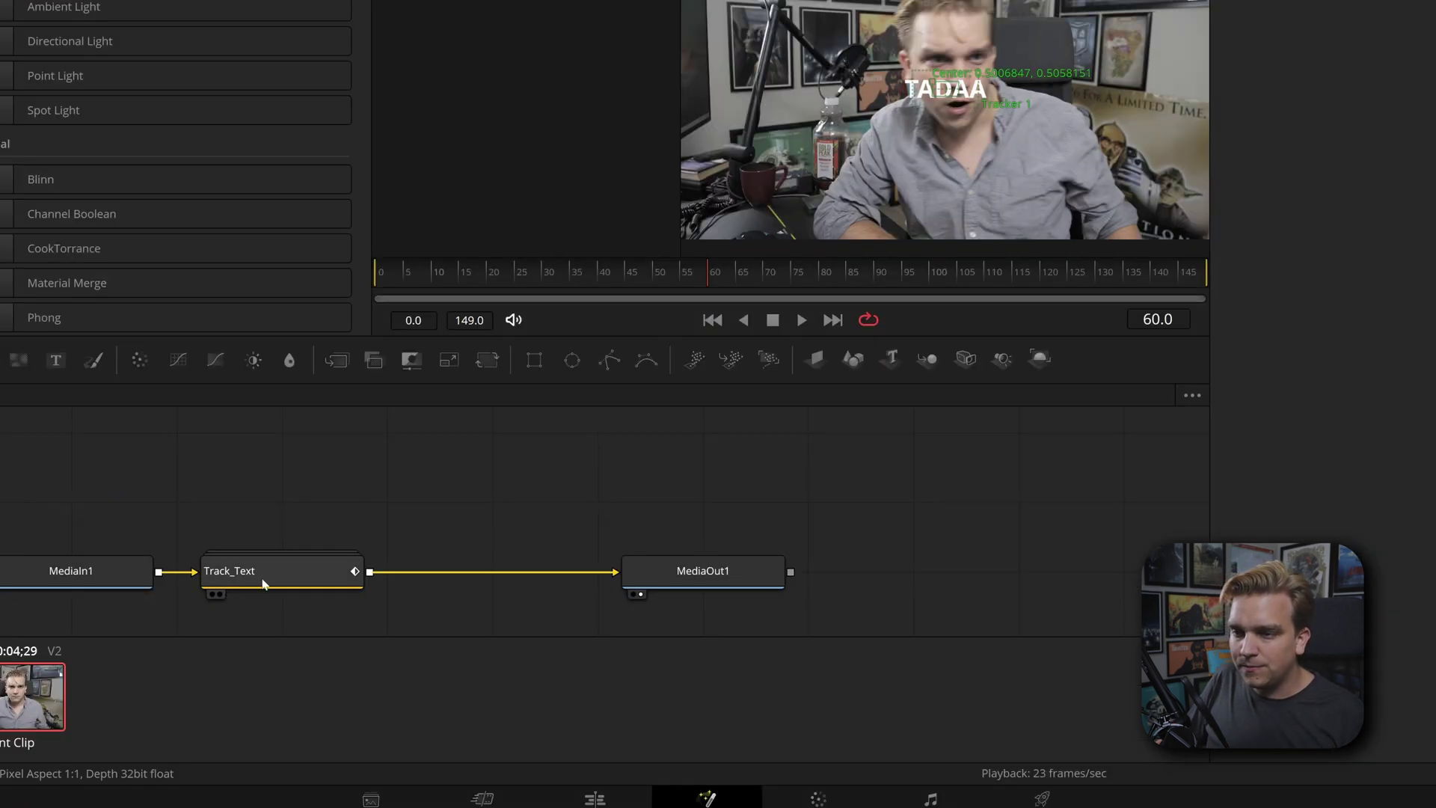
double_click(263, 584)
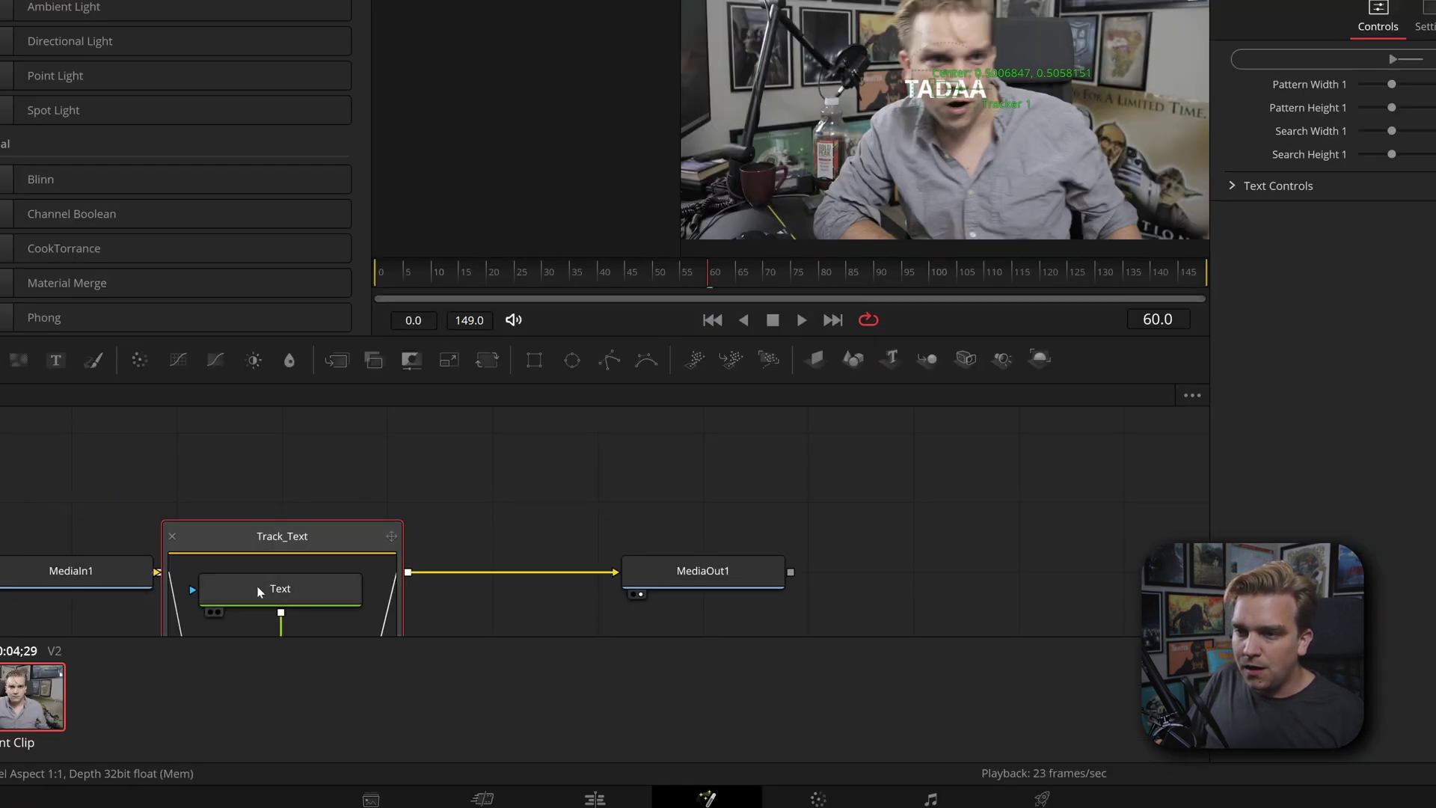
click(257, 588)
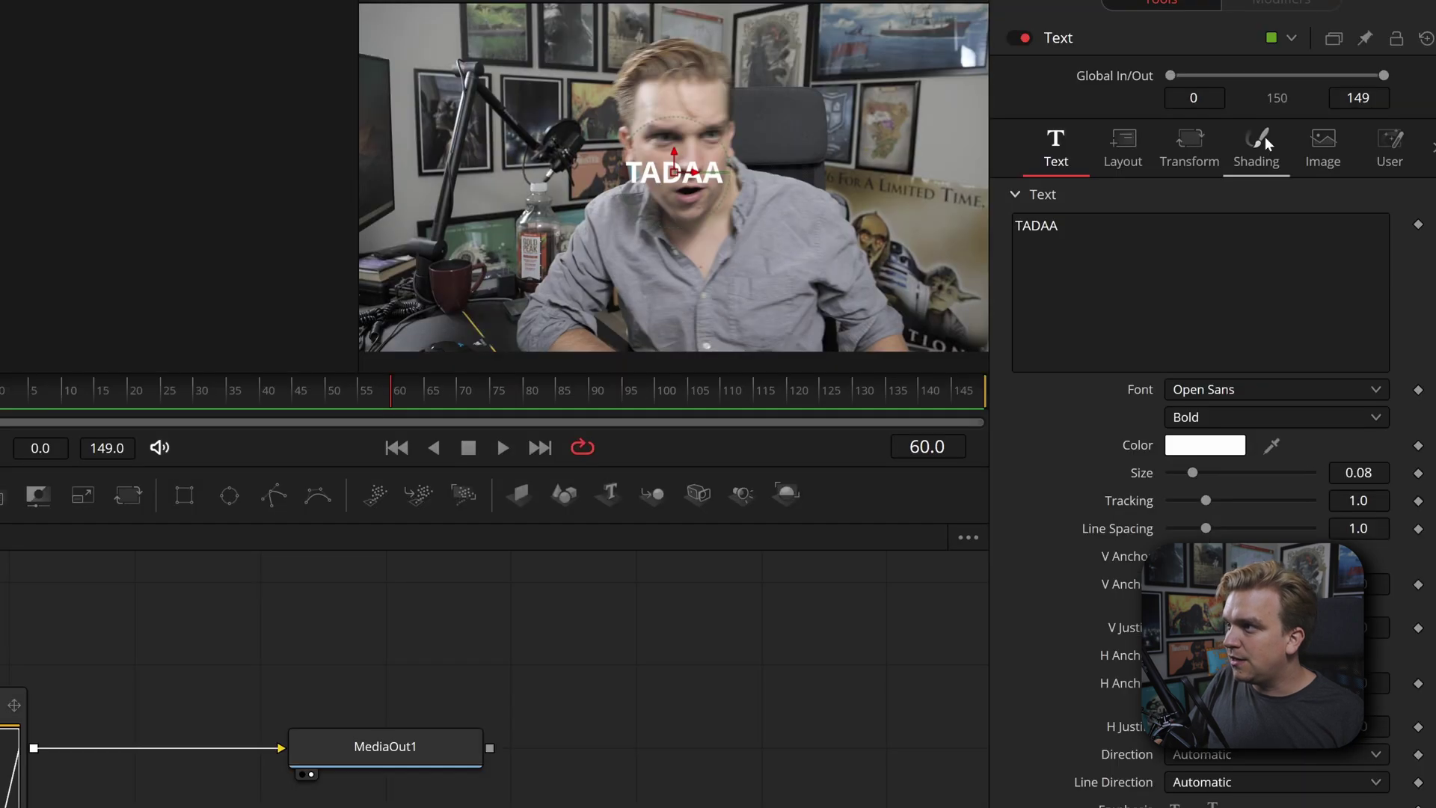
Enable the Red Outline and Black Shadow shading elements on TADAA.
click(1434, 64)
click(1391, 132)
click(1184, 279)
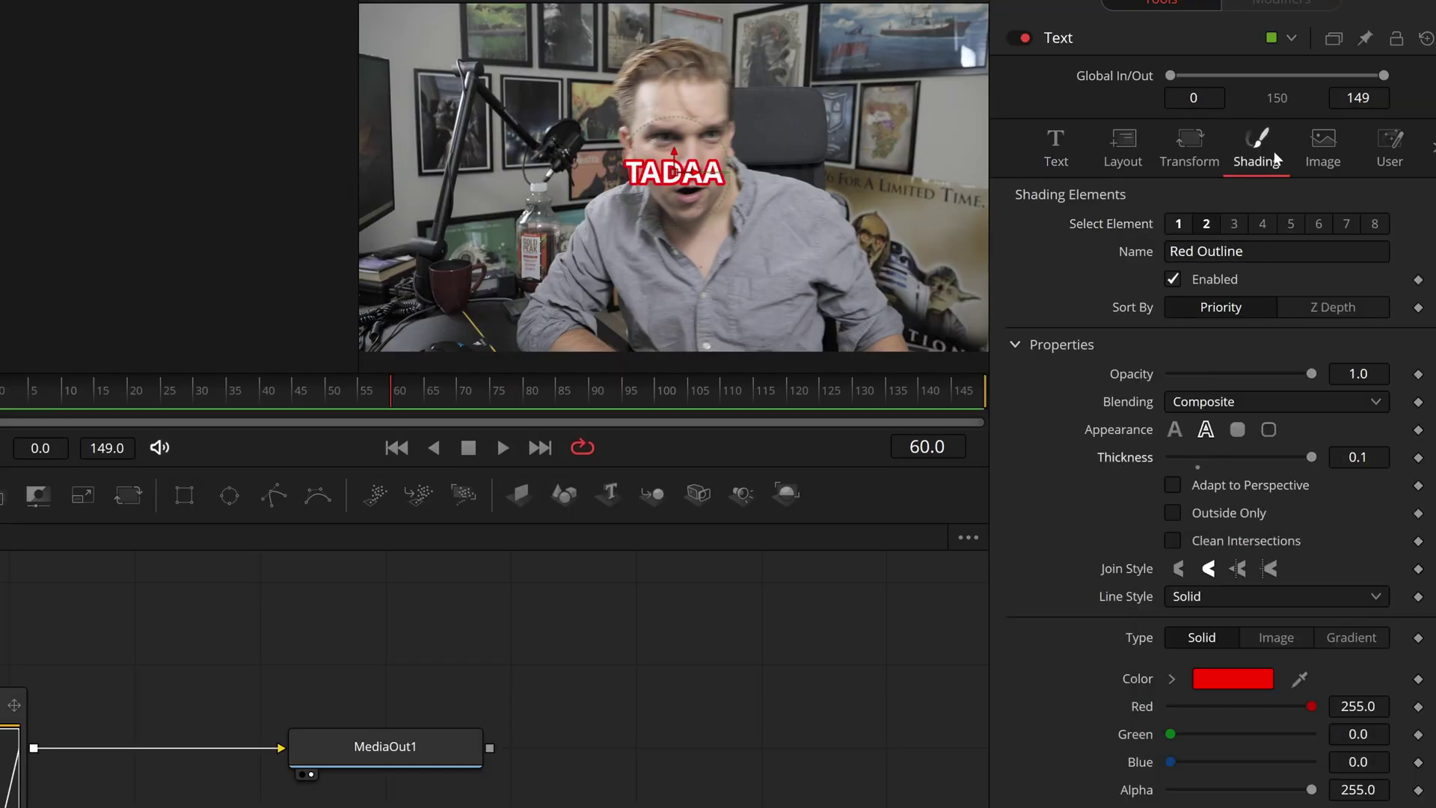
click(1232, 224)
click(1172, 279)
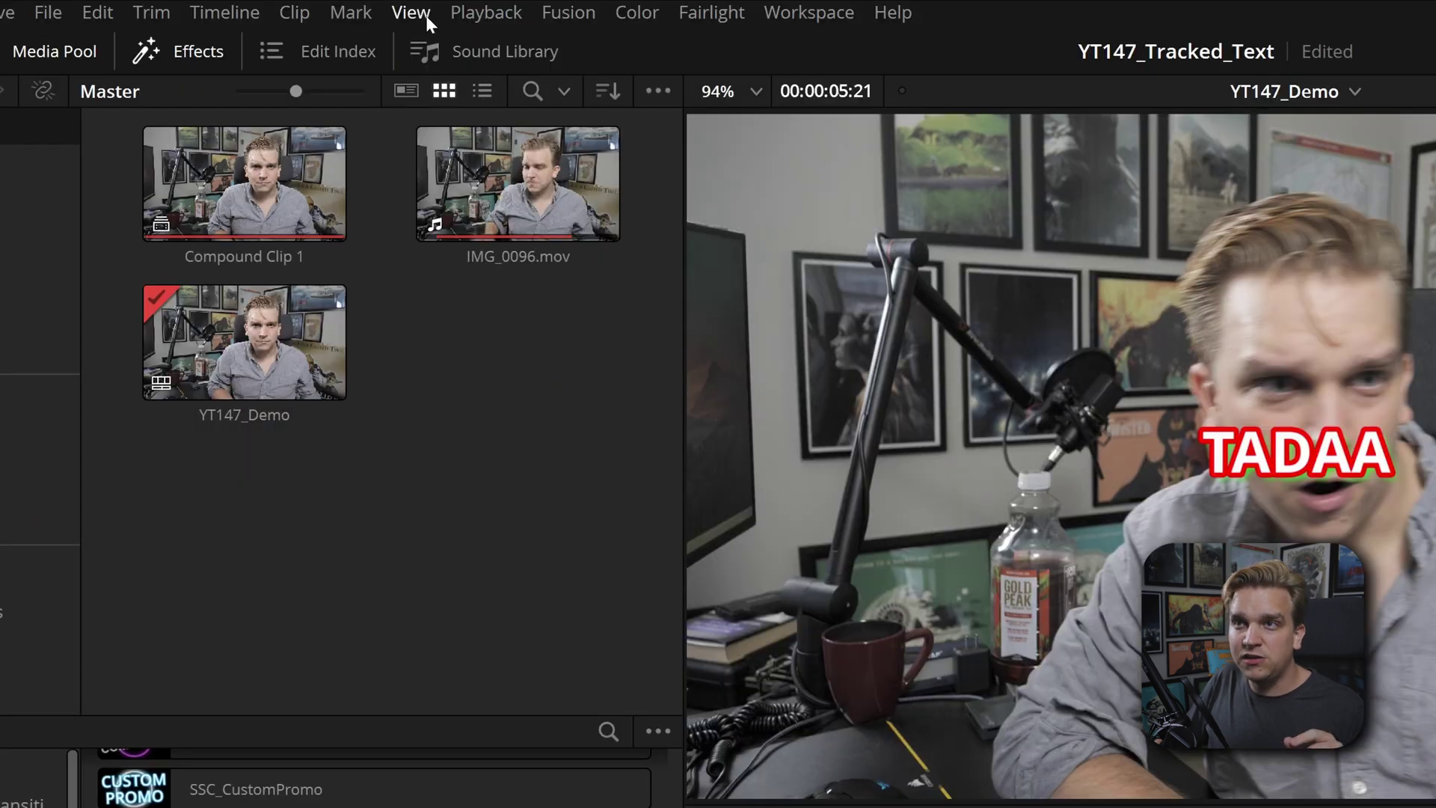
Show Power Bins from the View menu and open the demo power bin.
click(428, 18)
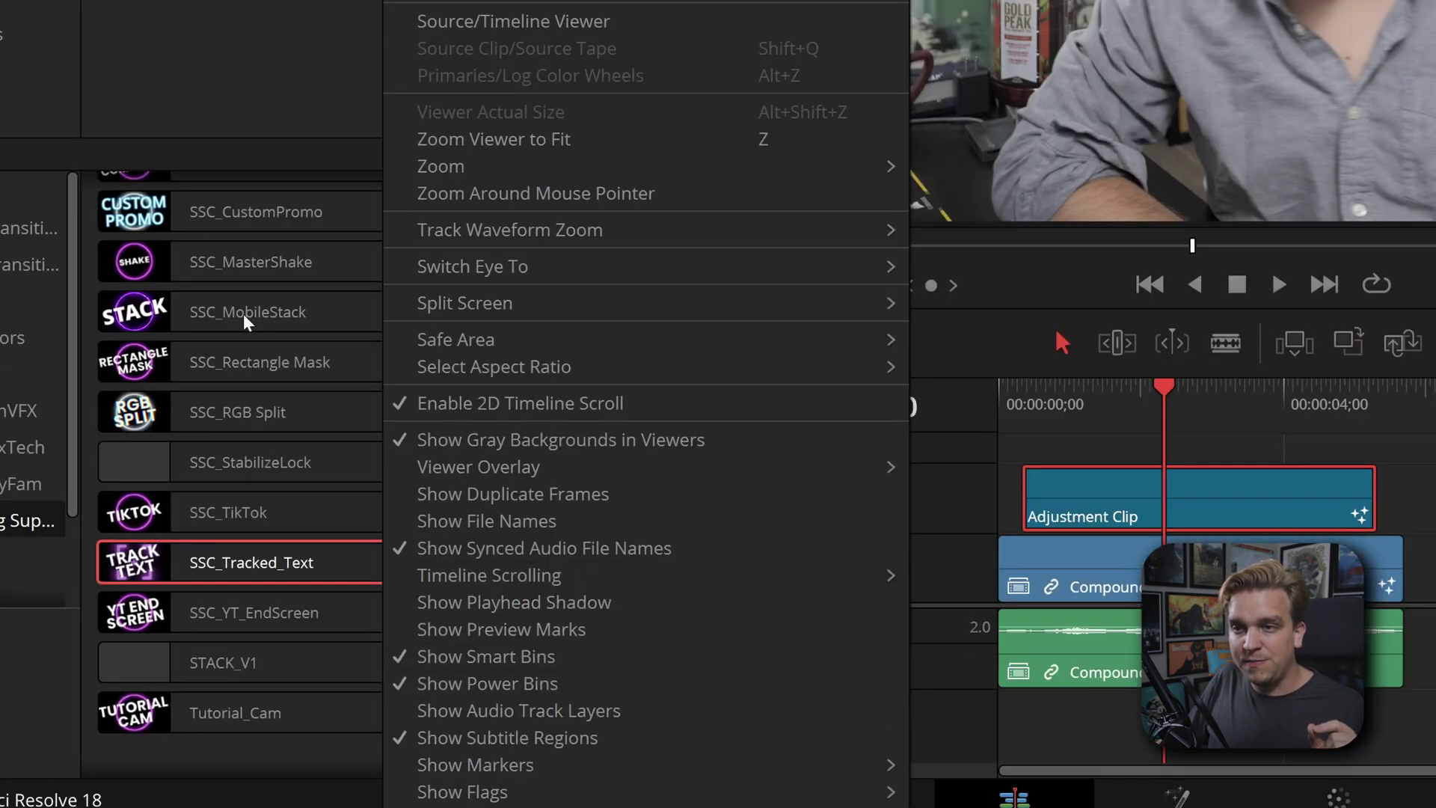
click(247, 323)
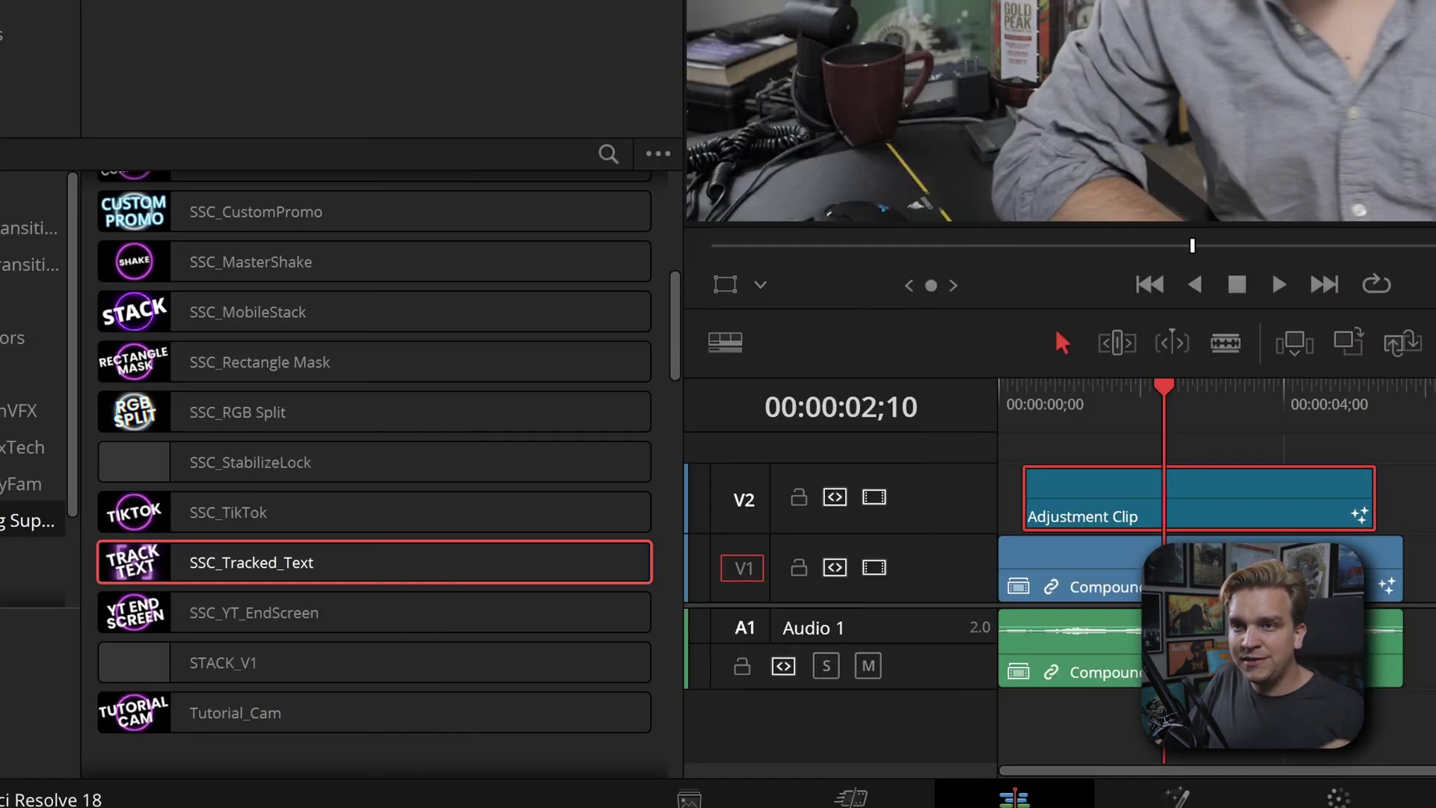
scroll(317, 284, down, 5)
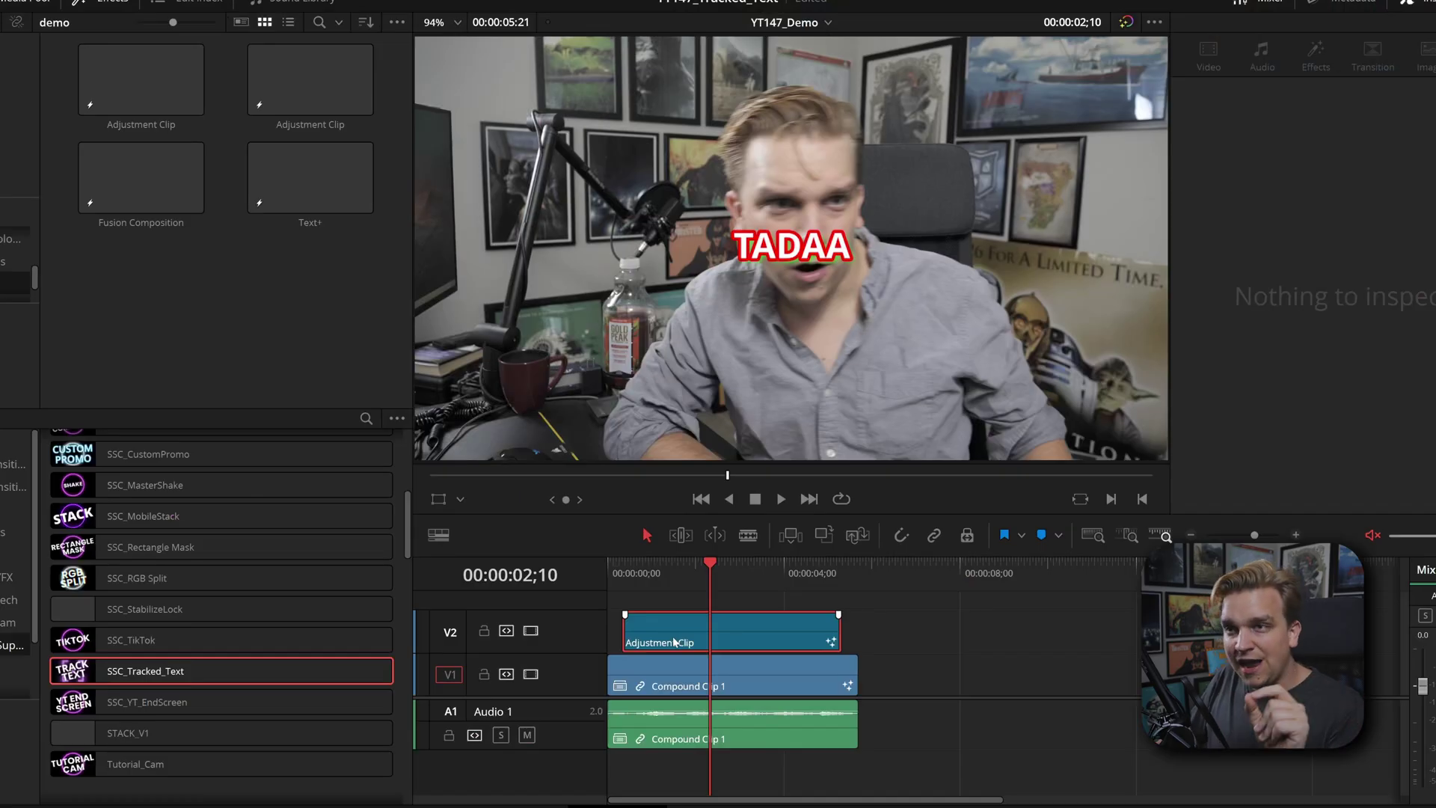
Save the effect adjustment clip into the power bin and name it 'tracked text'.
click(674, 641)
drag(253, 314, 249, 312)
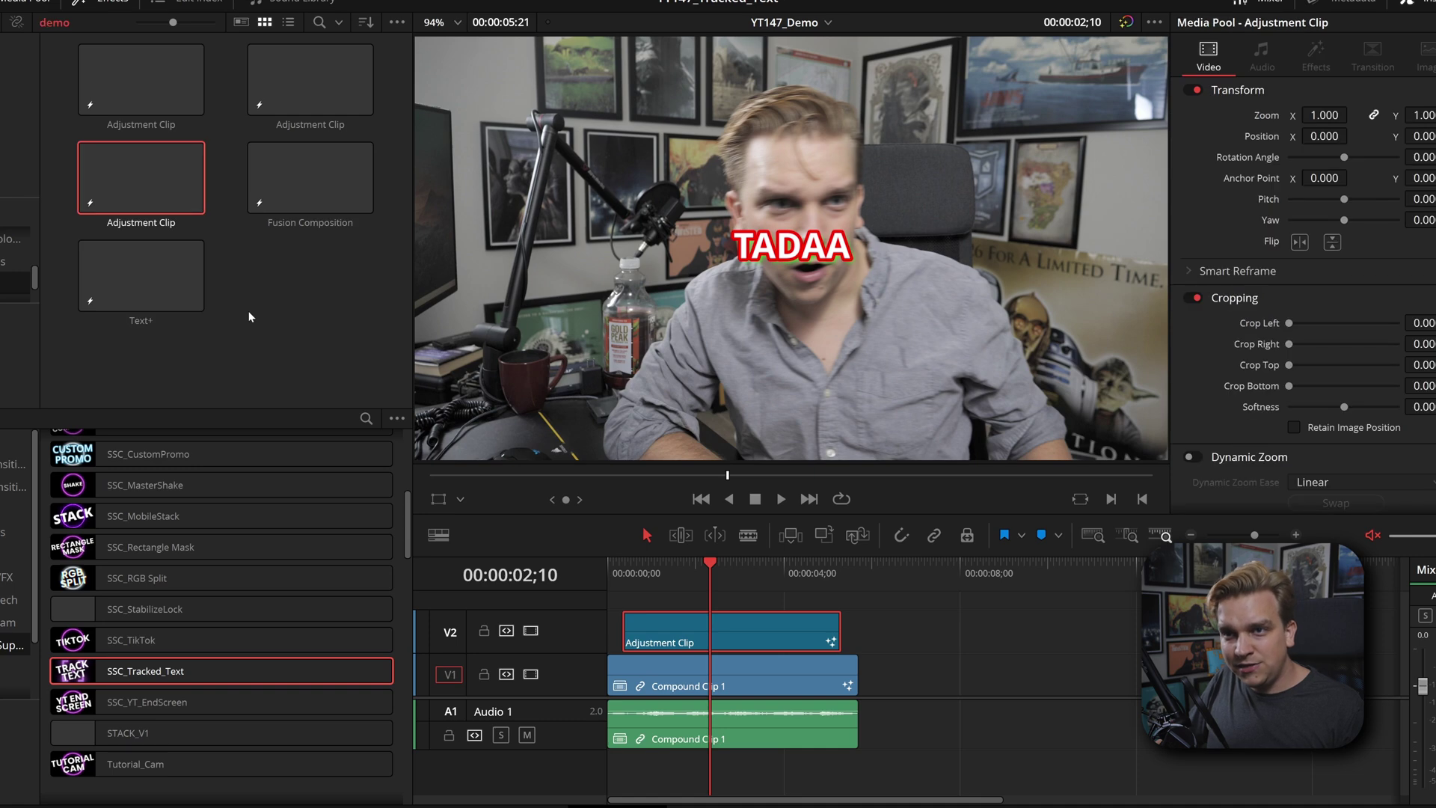
click(142, 223)
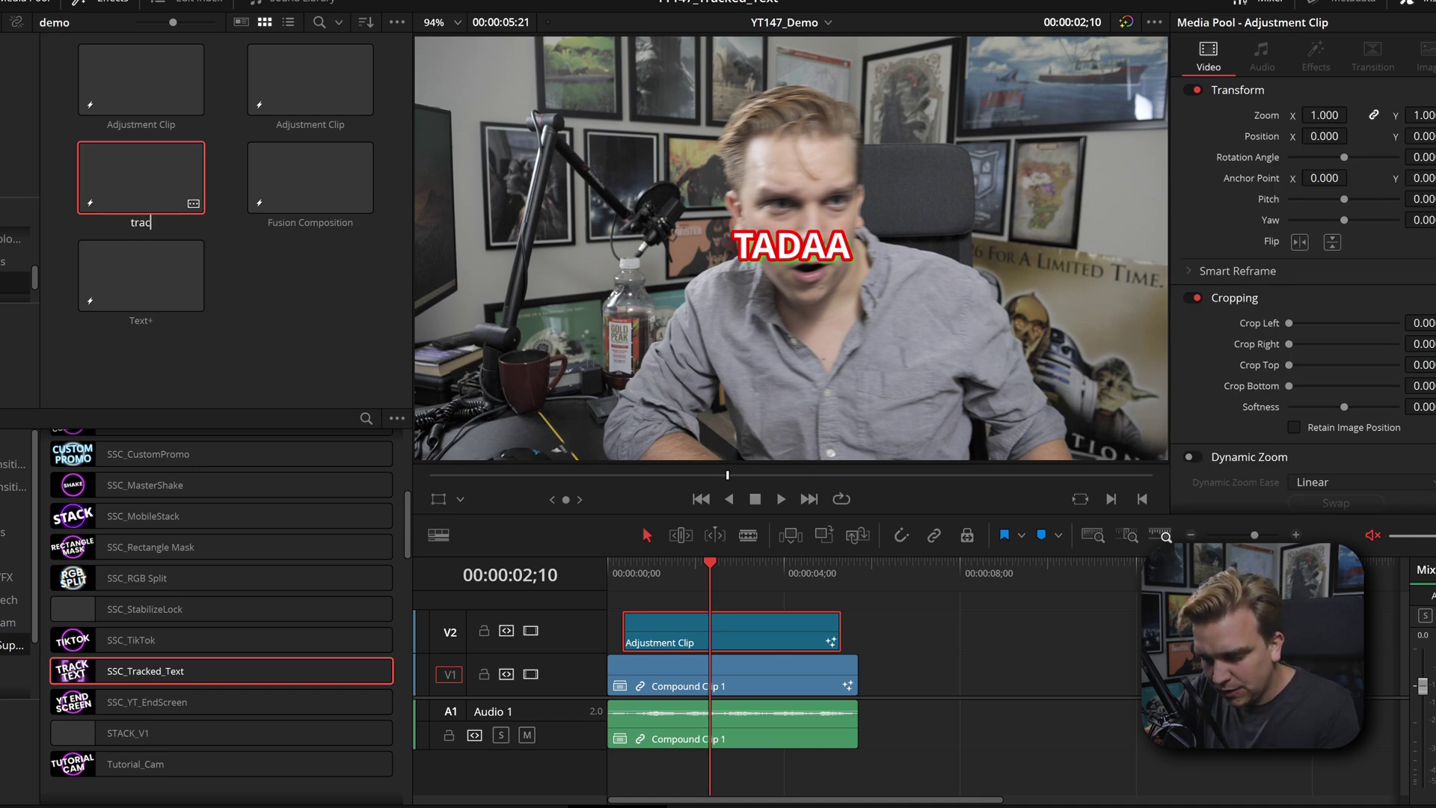
text(tracked text)
key(Return)
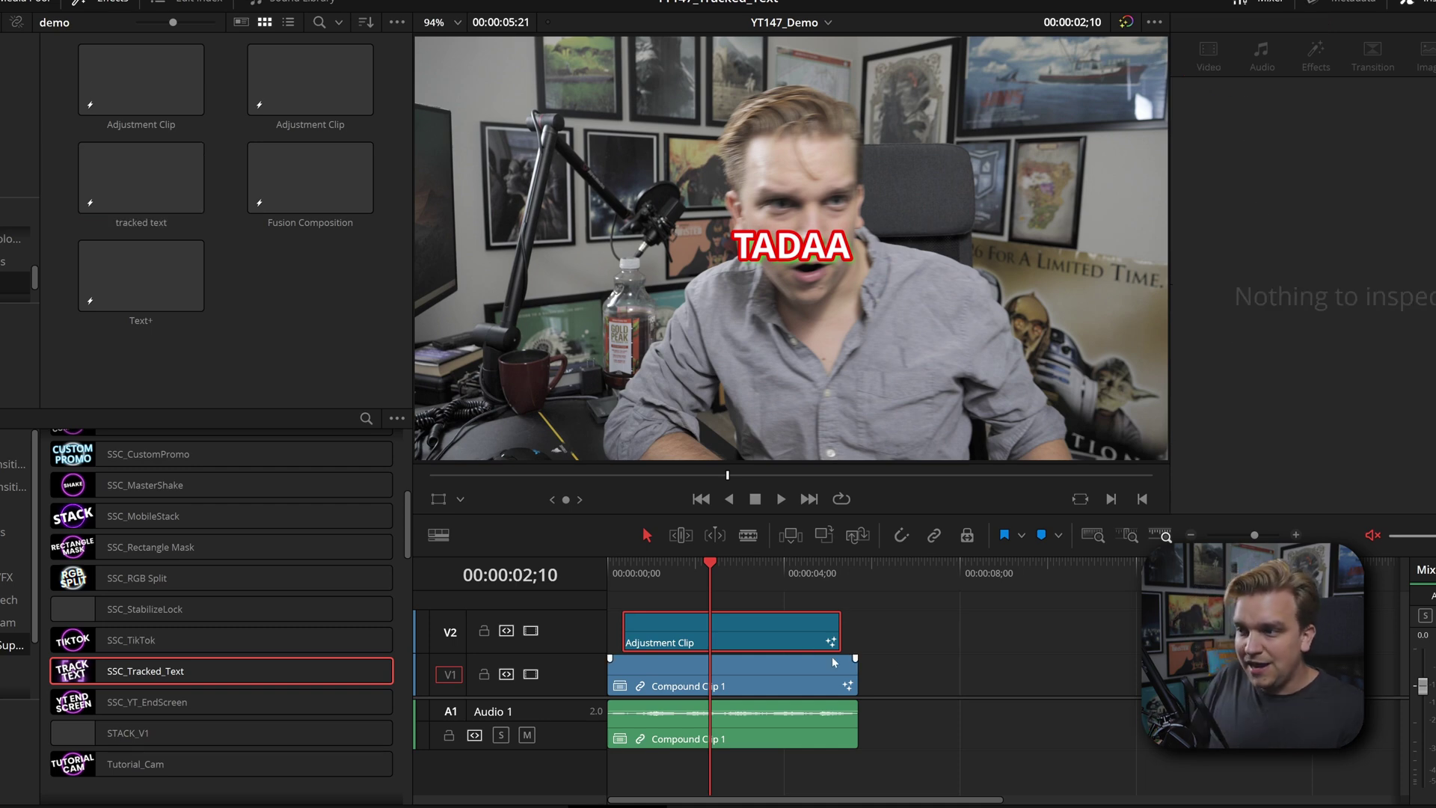
Copy Compound Clip 1 to about 8 seconds and put 'tracked text' on V2 above it.
click(681, 688)
drag(682, 688, 1029, 686)
drag(149, 184, 978, 641)
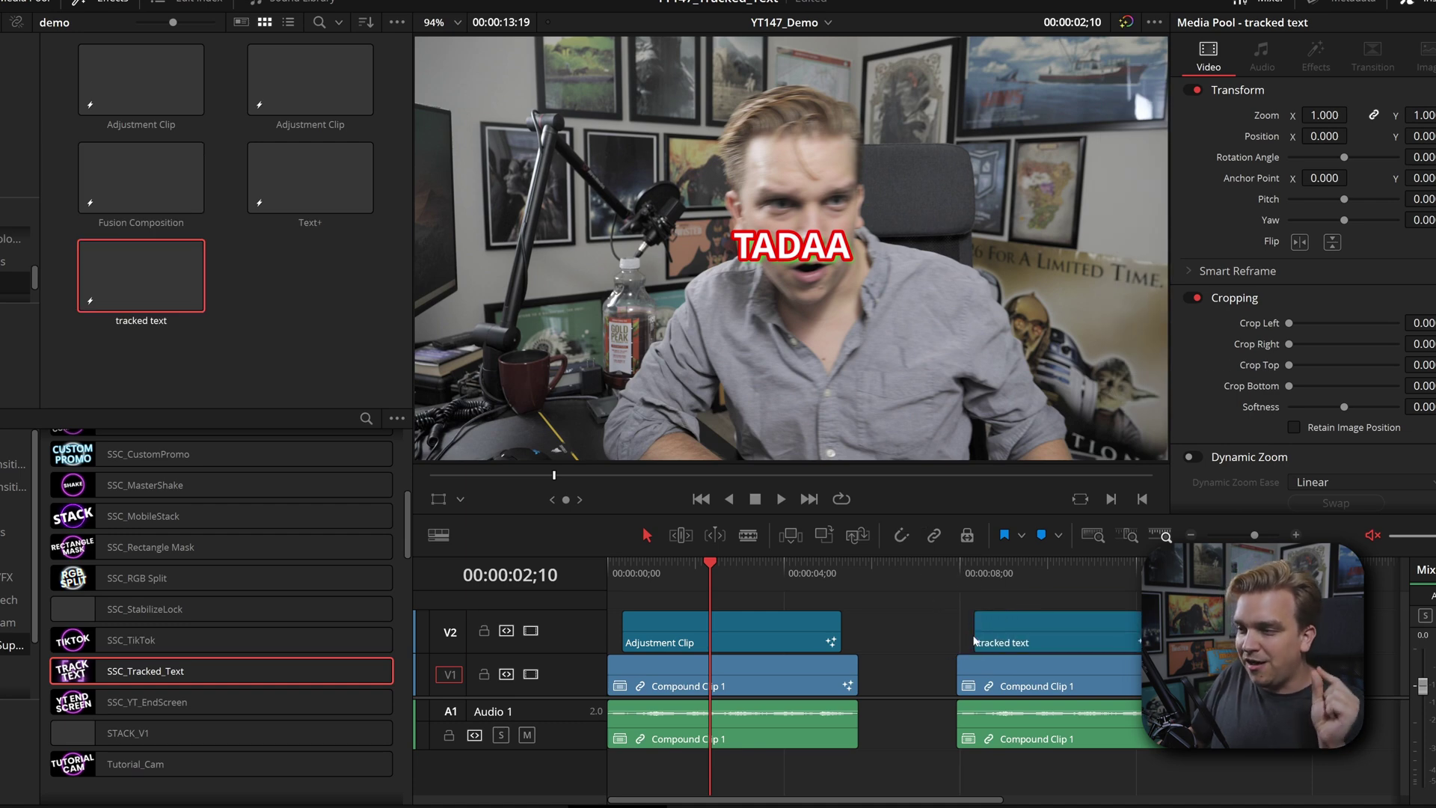
click(994, 580)
Play the duplicate, return to about 8 seconds and place the tracker box on the speaker's eye.
key(space)
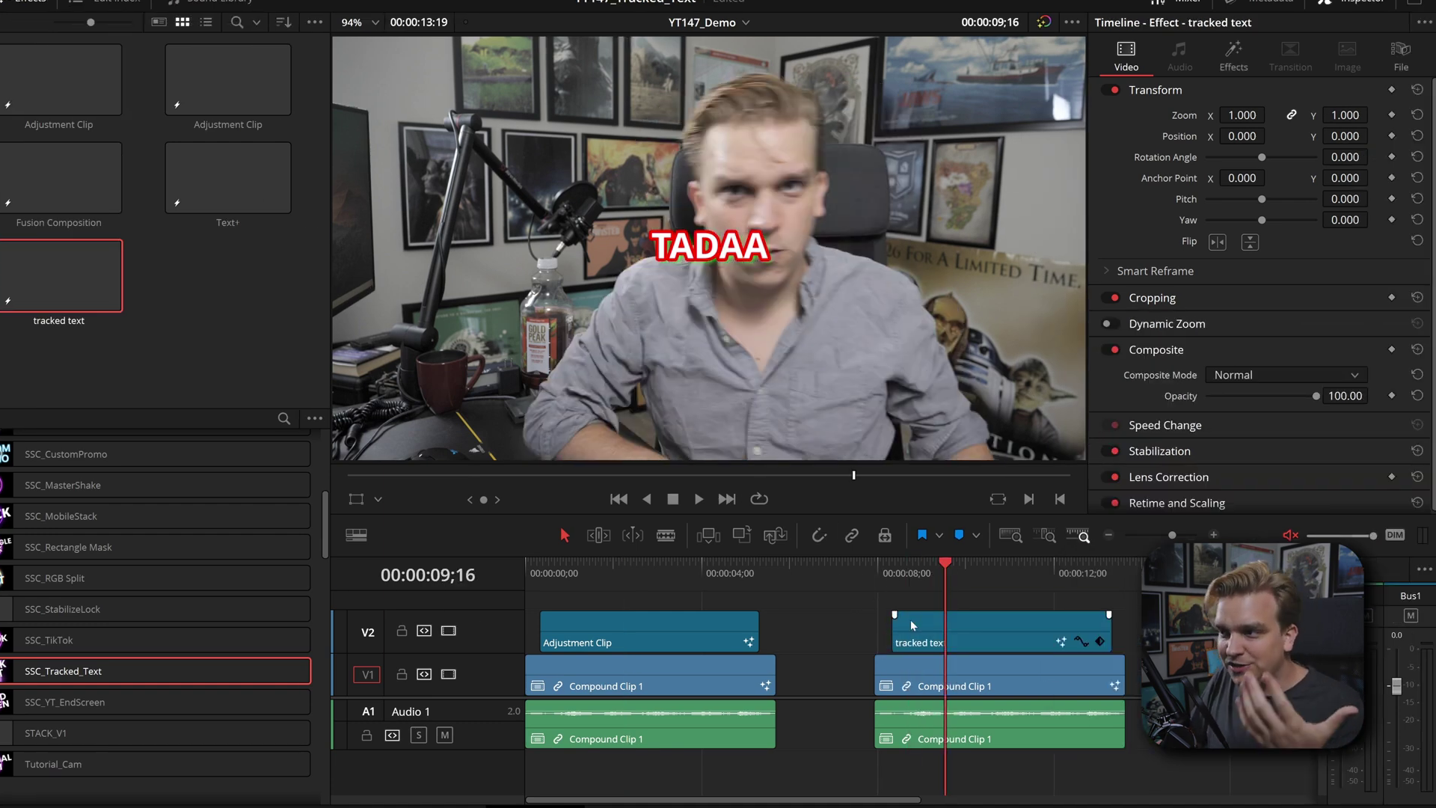
drag(939, 575, 901, 591)
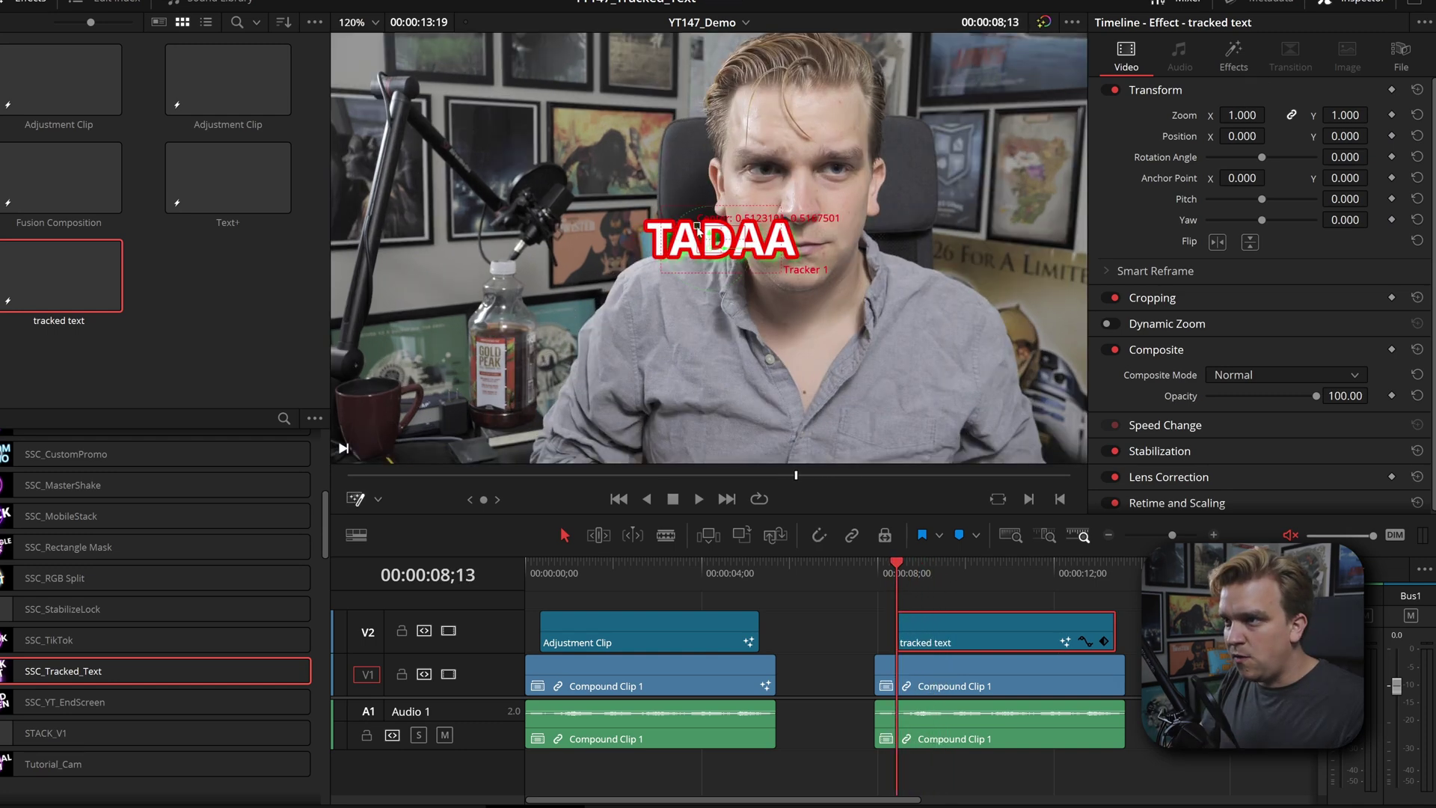
drag(729, 224, 754, 159)
Shrink TADAA to size 0.0645, then move the tracker onto the upper face and track.
click(1233, 56)
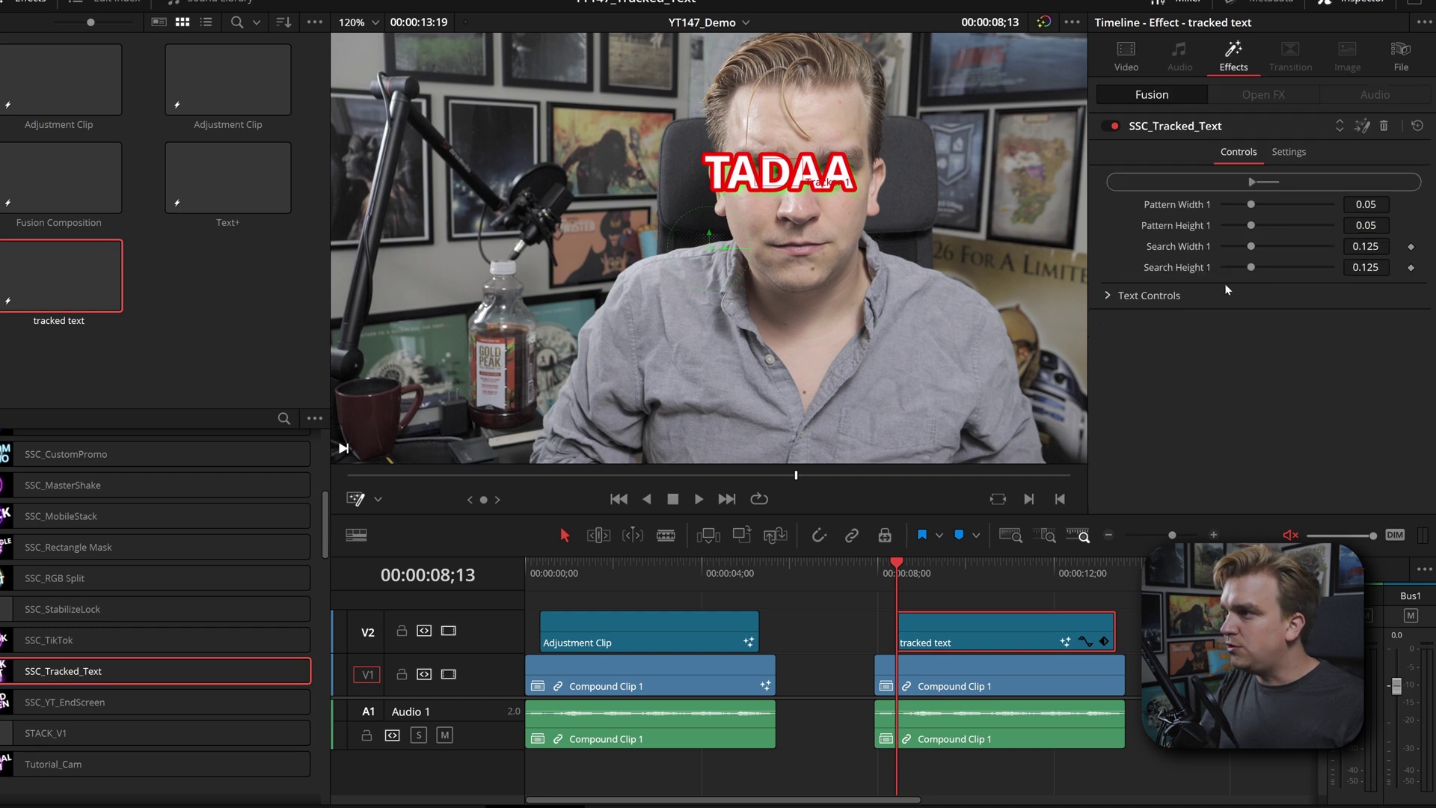
click(1108, 296)
scroll(1179, 331, down, 2)
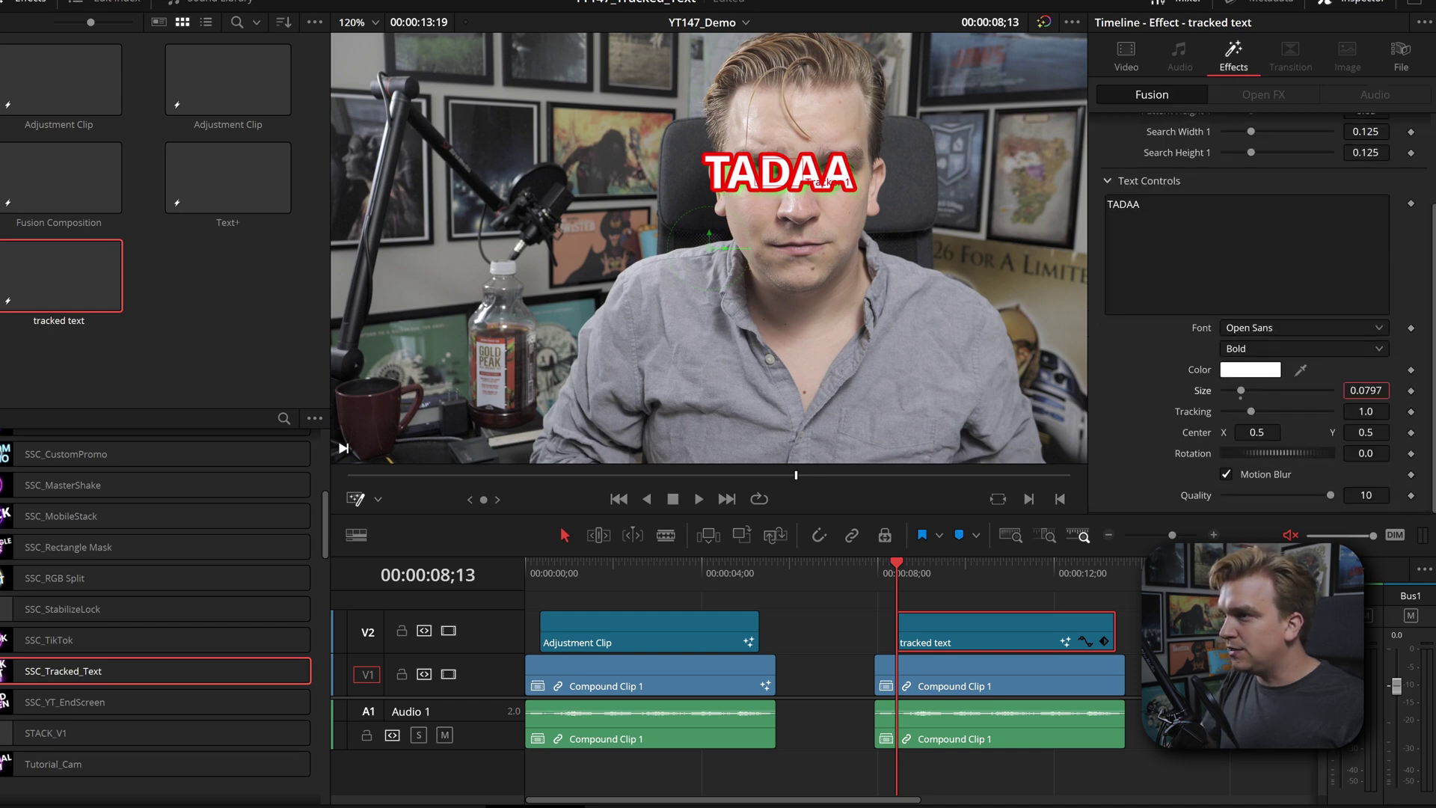
drag(1365, 390, 1314, 456)
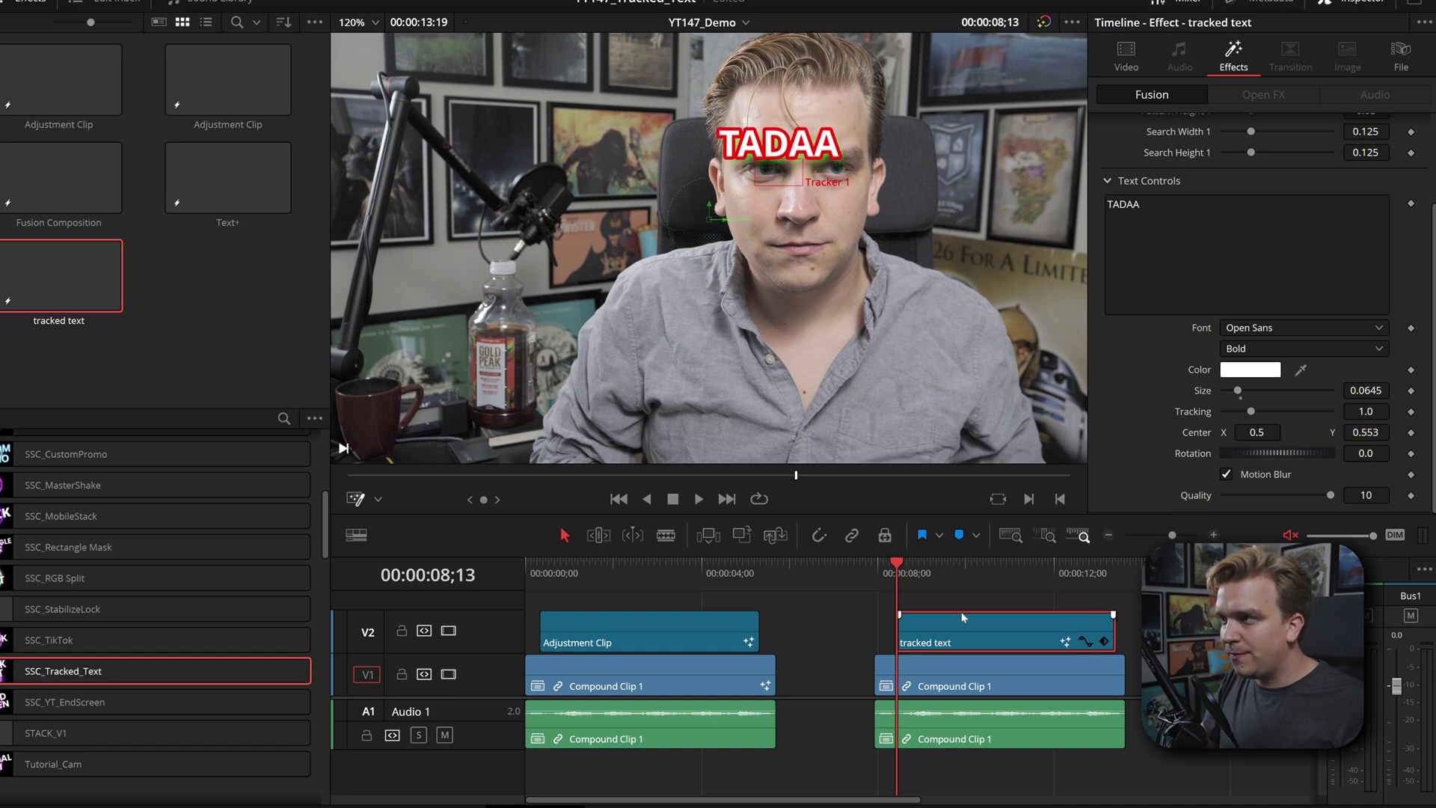
scroll(1165, 420, up, 2)
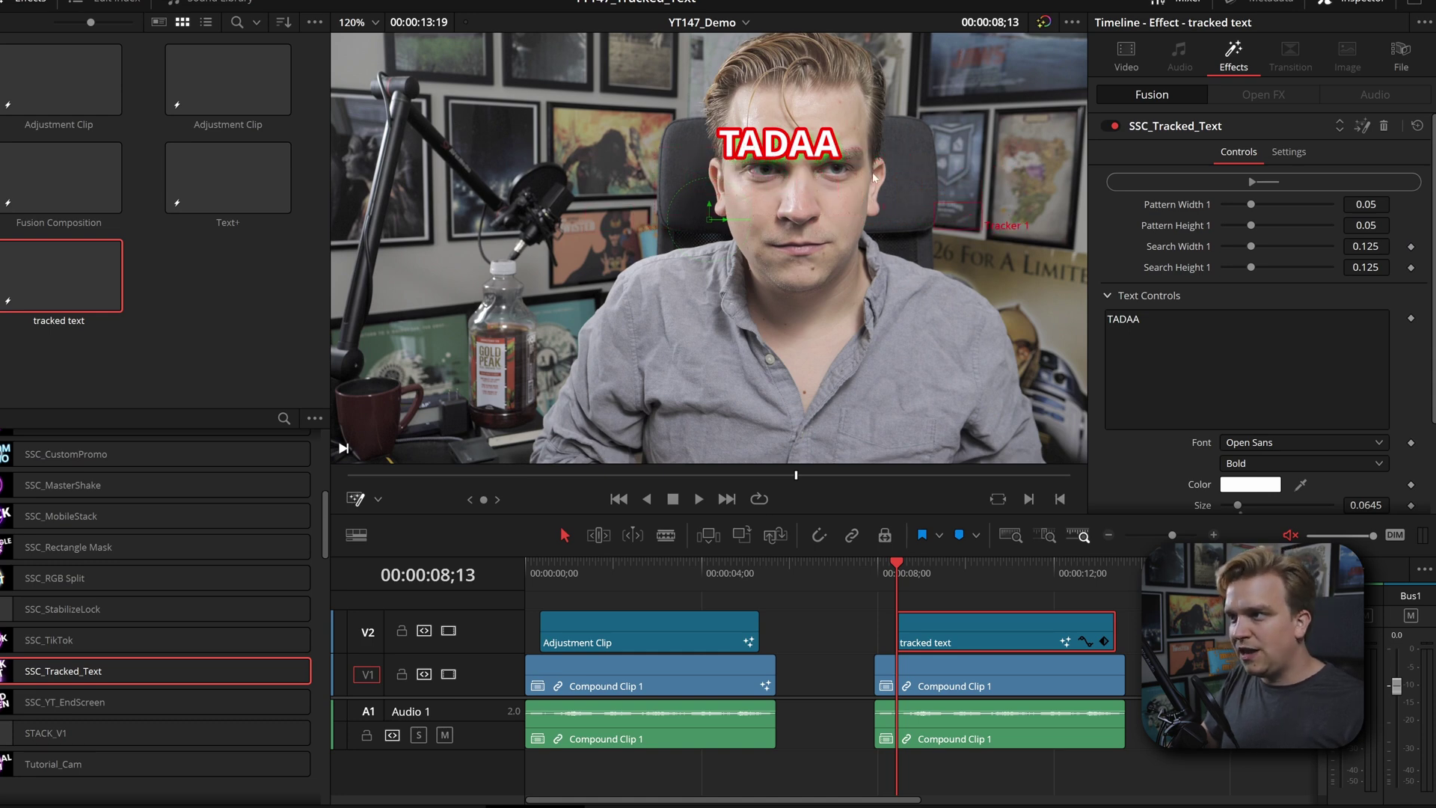
drag(764, 270, 780, 116)
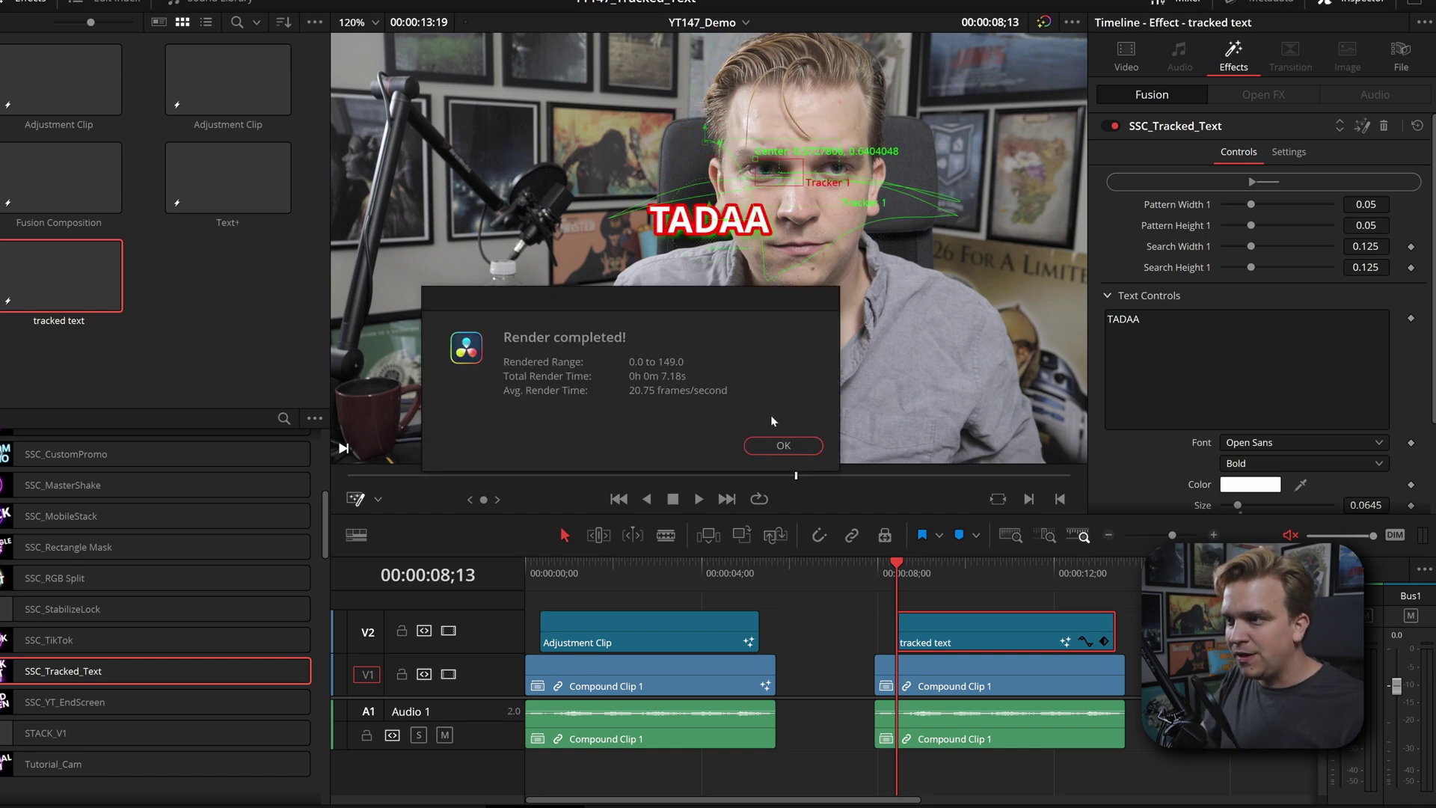
click(782, 445)
Clear the selection and play the second clip to watch TADAA stay on the speaker's face.
click(859, 637)
key(space)
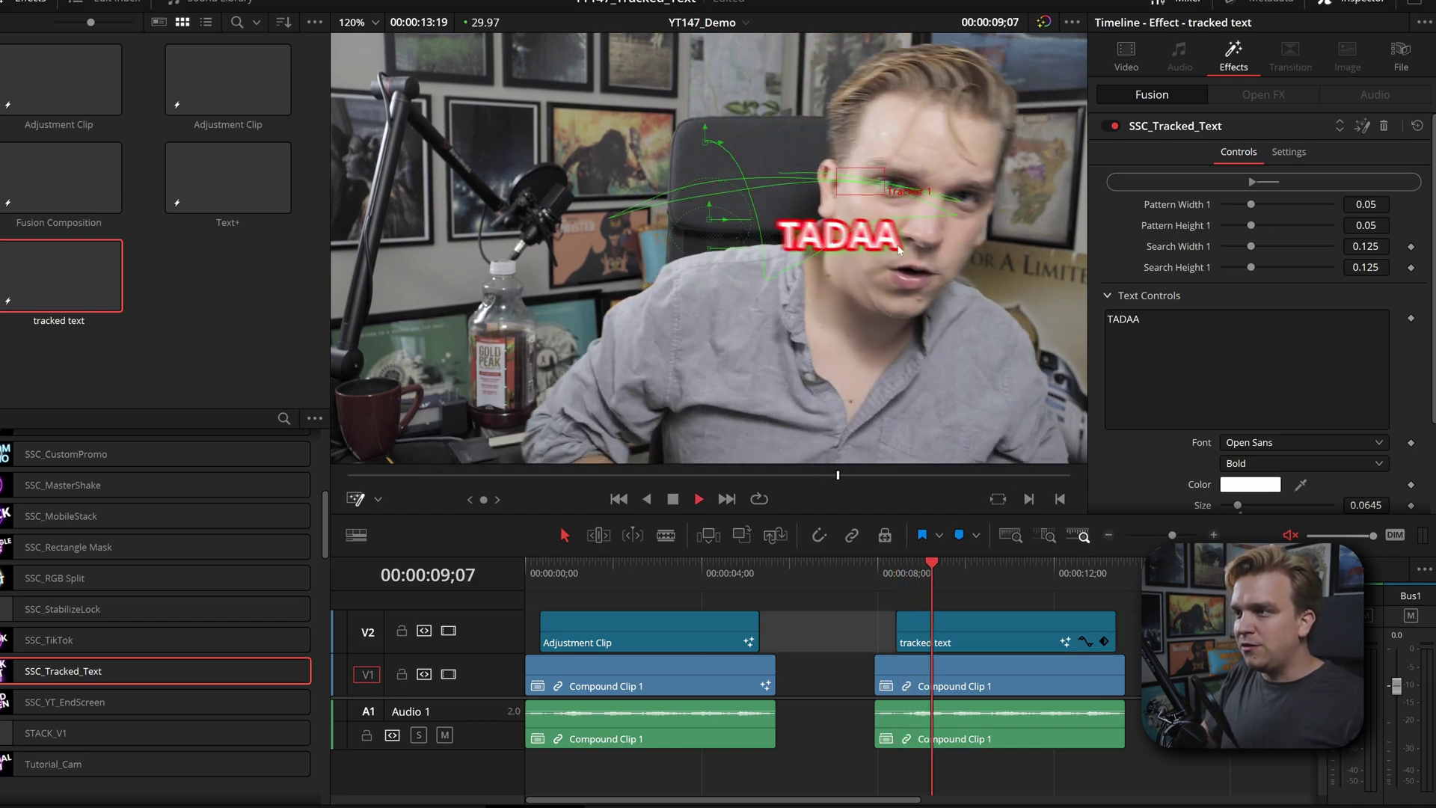